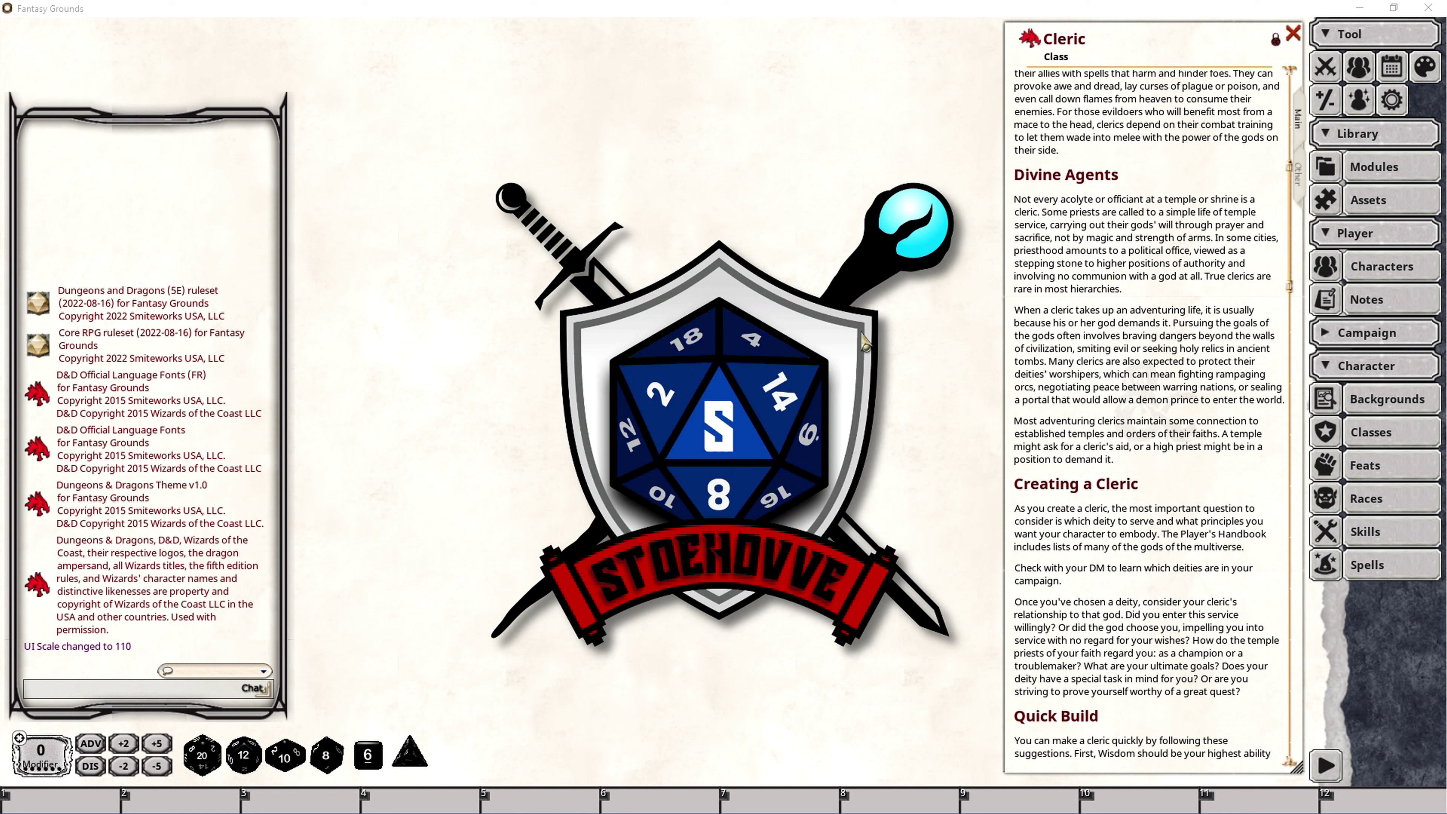
Open the character selection list and start the Character Wizard for a new character.
{"action": "left_click", "coordinate": [1378, 272]}
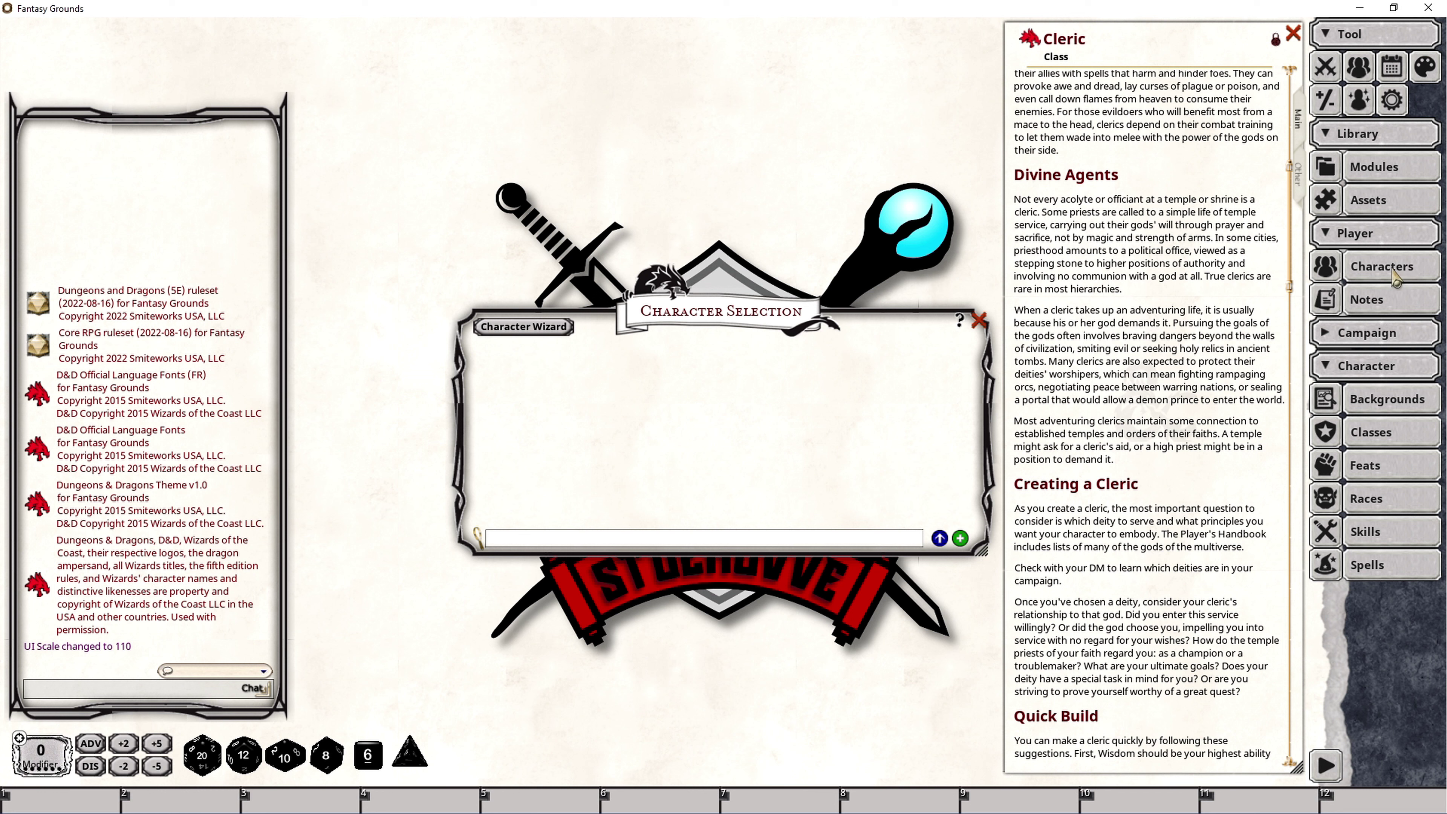
{"action": "left_click", "coordinate": [1365, 233]}
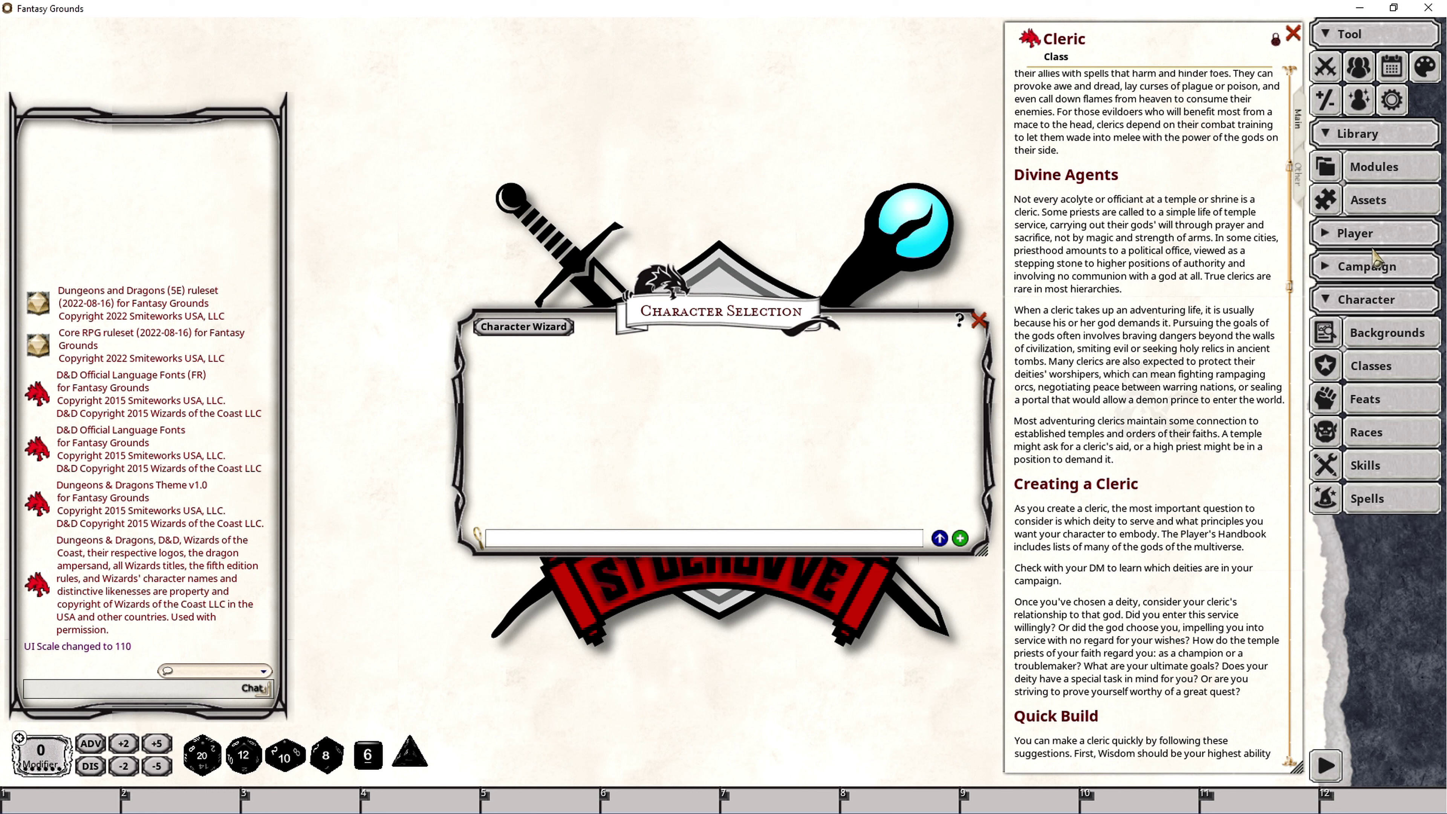
{"action": "left_click", "coordinate": [1355, 239]}
{"action": "left_click", "coordinate": [1355, 240]}
{"action": "left_click", "coordinate": [1356, 238]}
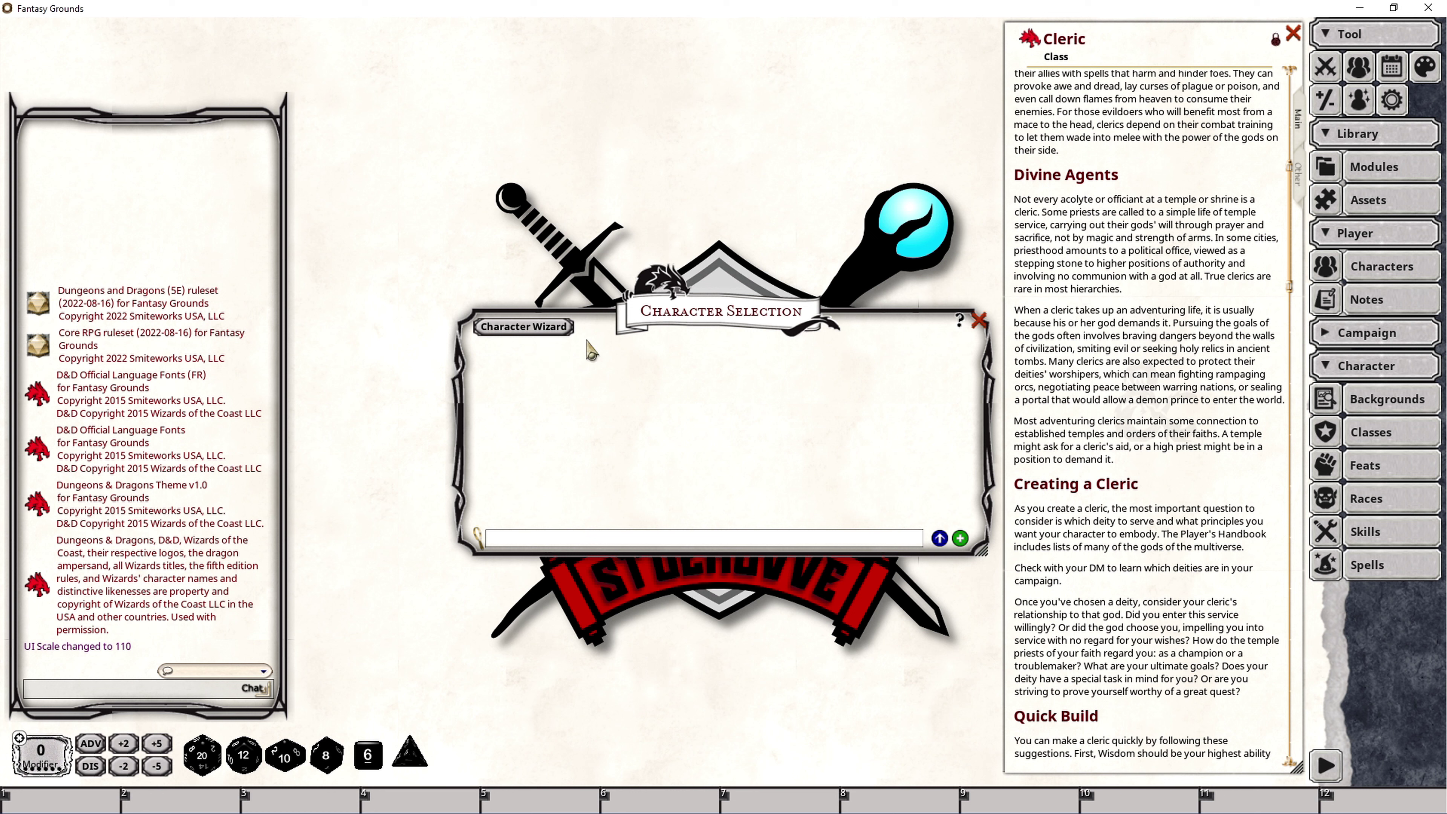
{"action": "left_click", "coordinate": [525, 327]}
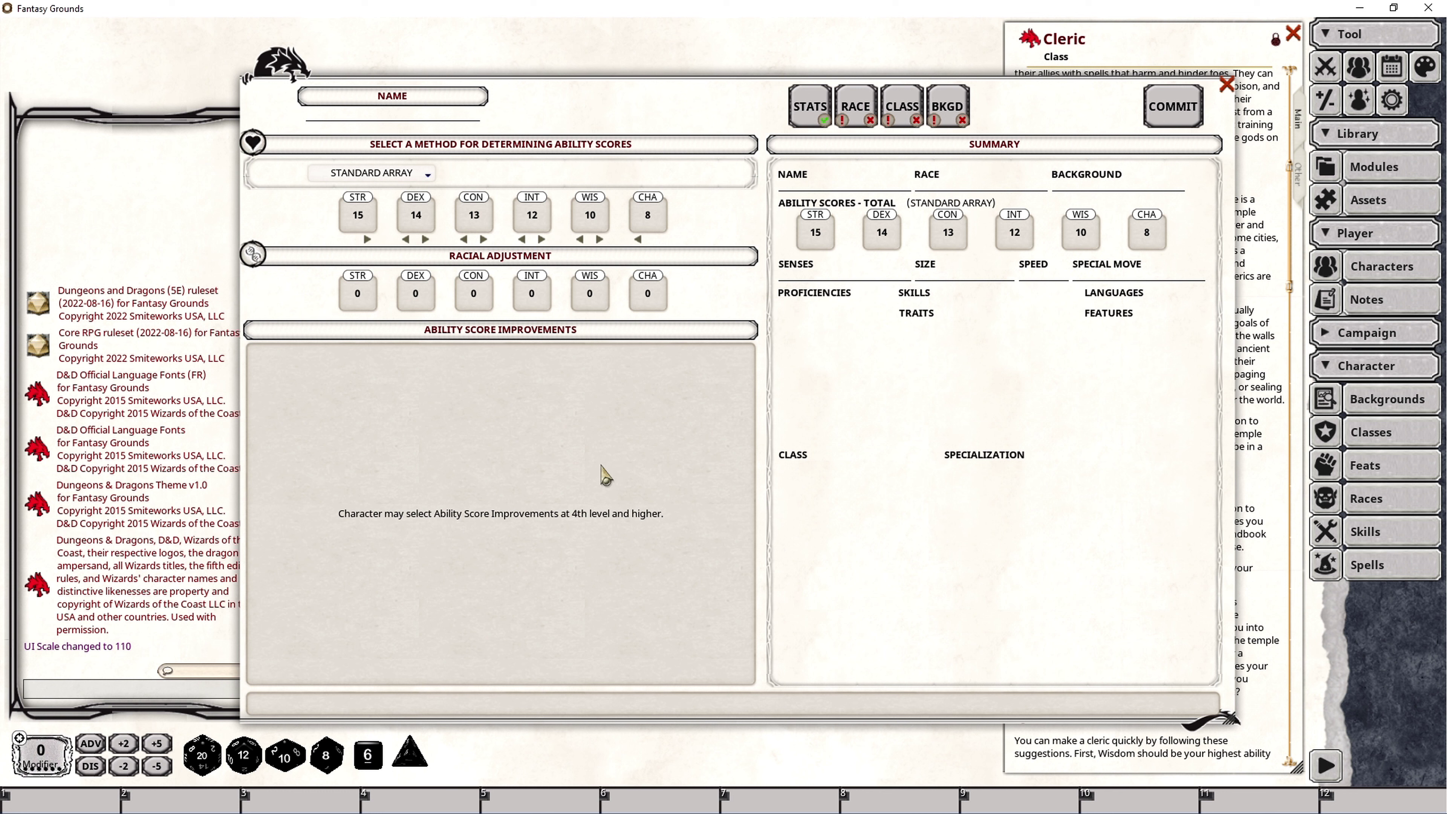
Switch the ability score method to manual entry and set Strength to 14 and Dexterity to 16.
{"action": "left_click", "coordinate": [427, 176]}
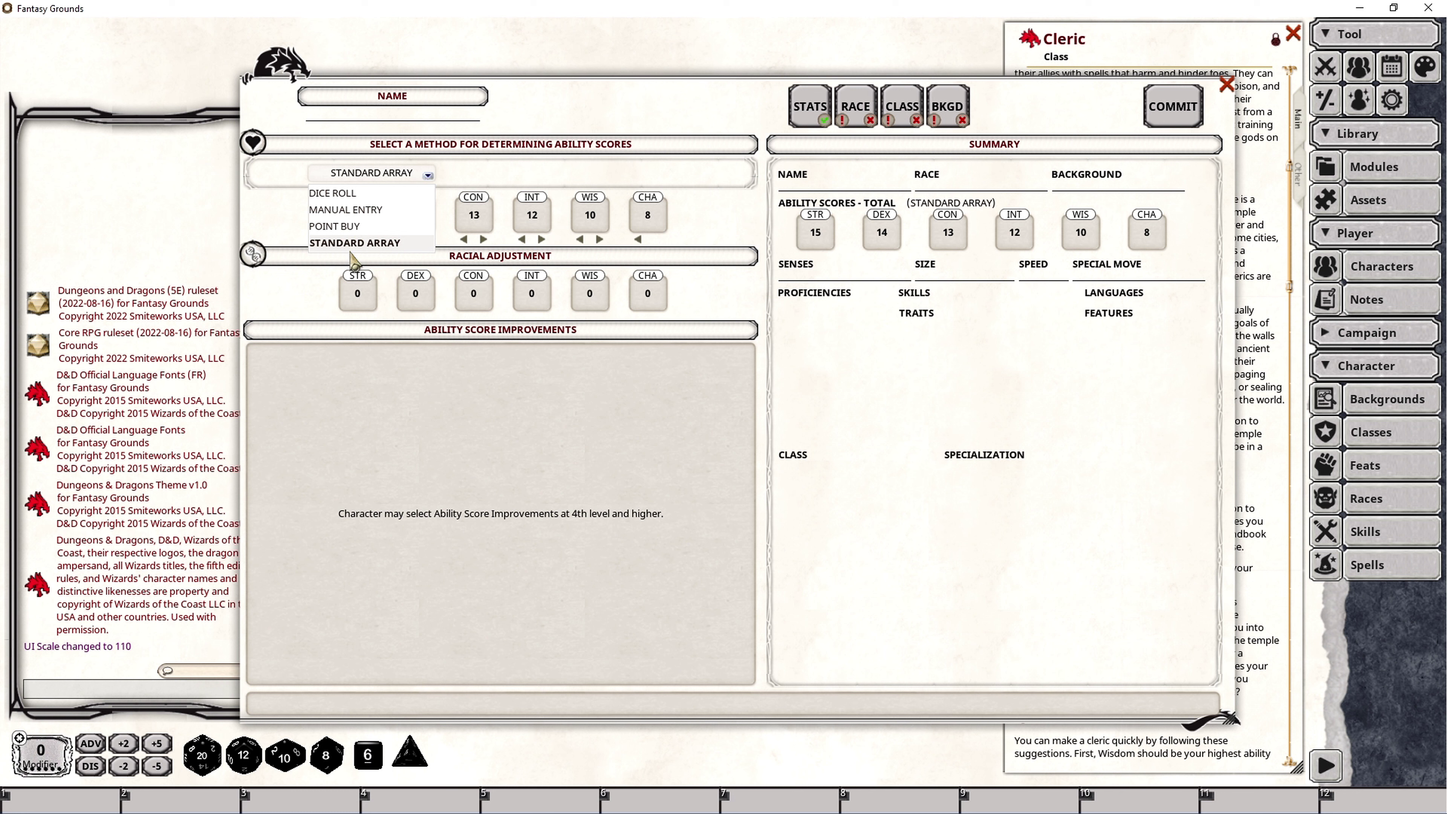
{"action": "left_click", "coordinate": [430, 392]}
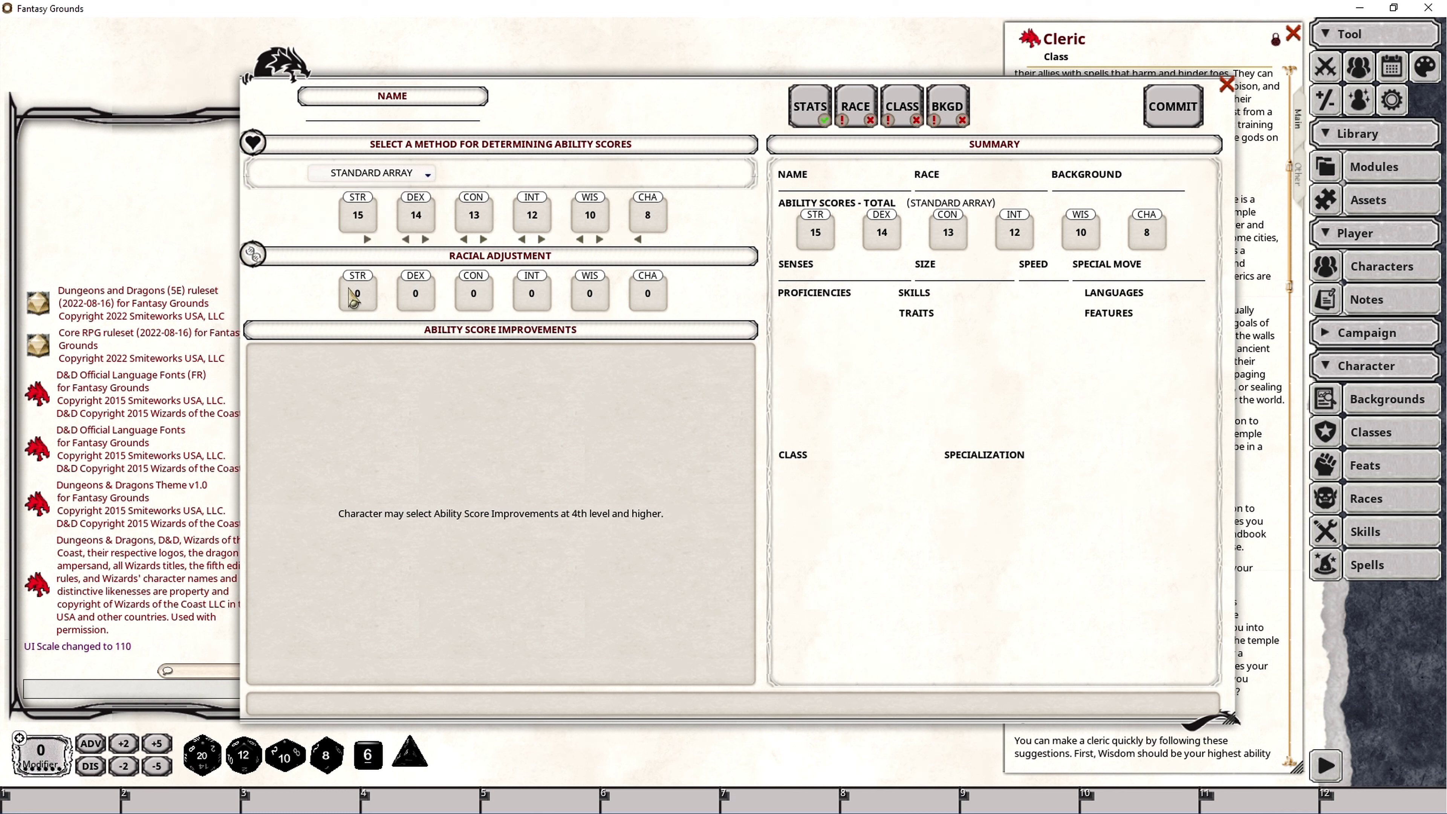
{"action": "left_click", "coordinate": [390, 175]}
{"action": "left_click", "coordinate": [349, 209]}
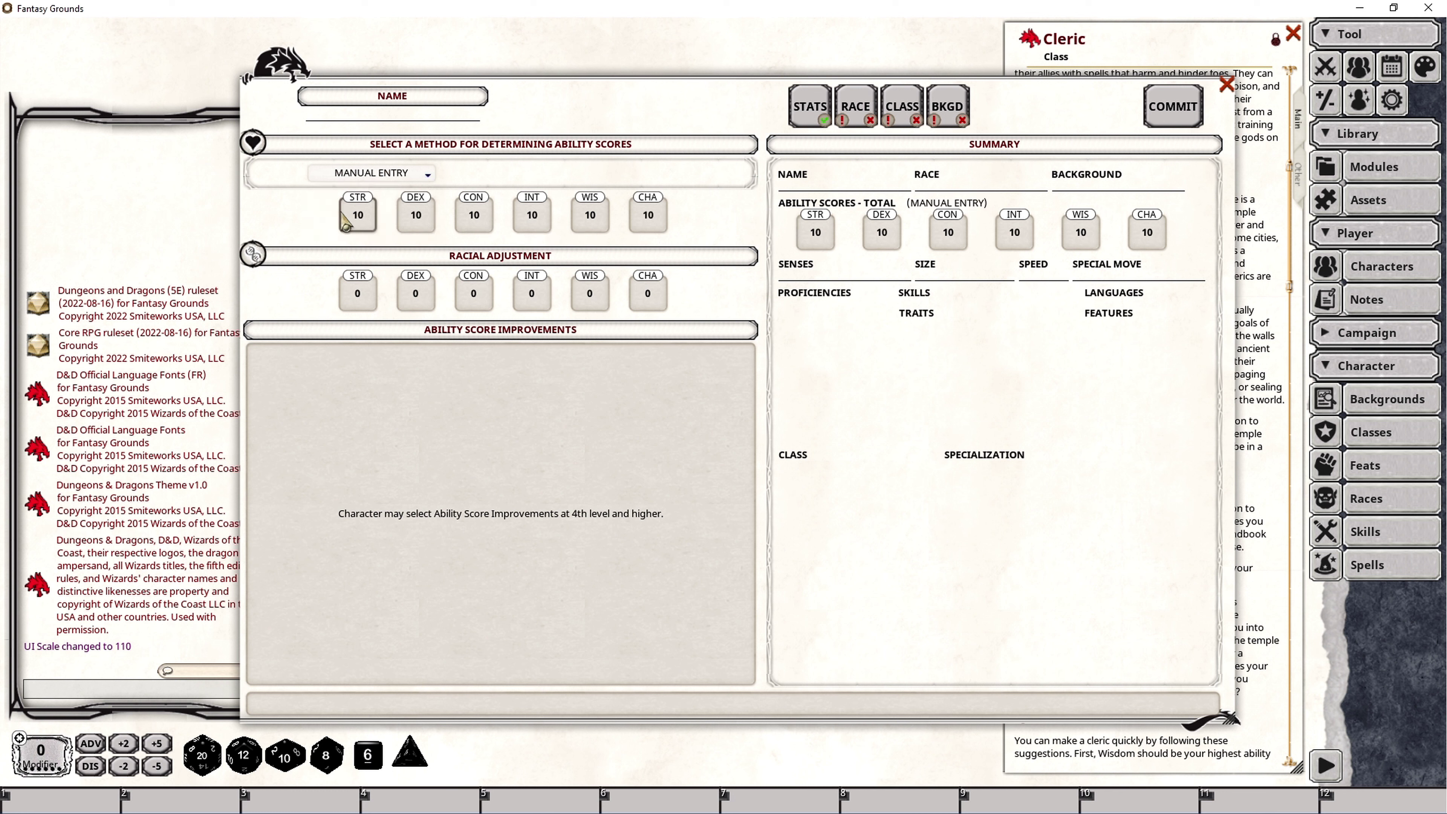
{"action": "type", "text": "14"}
{"action": "left_click", "coordinate": [415, 220]}
{"action": "type", "text": "16"}
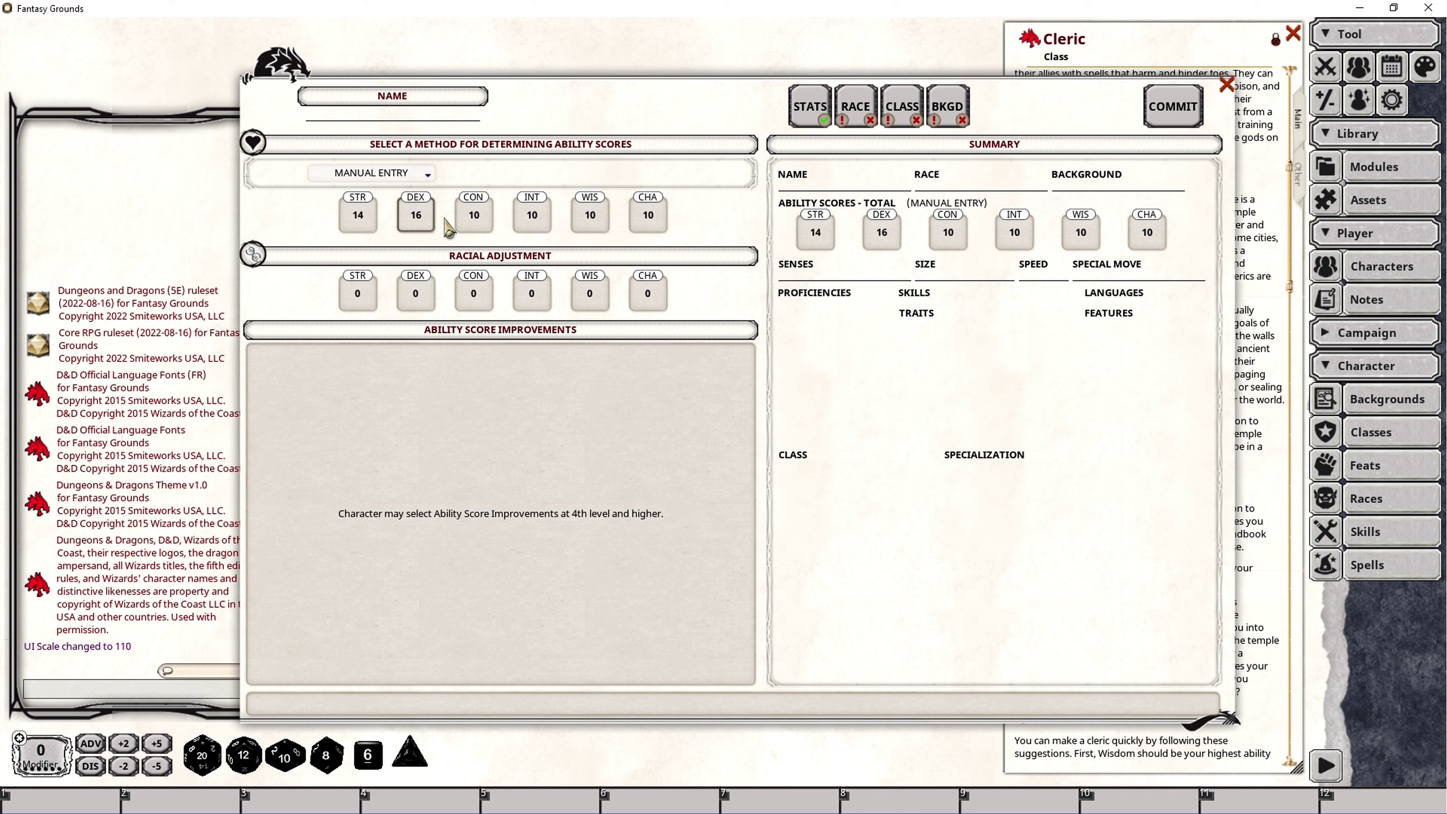
Set the base Constitution score to 12, Wisdom to 16 and Charisma to 16.
{"action": "left_click", "coordinate": [475, 224]}
{"action": "type", "text": "12"}
{"action": "left_click", "coordinate": [523, 219]}
{"action": "left_click", "coordinate": [587, 231]}
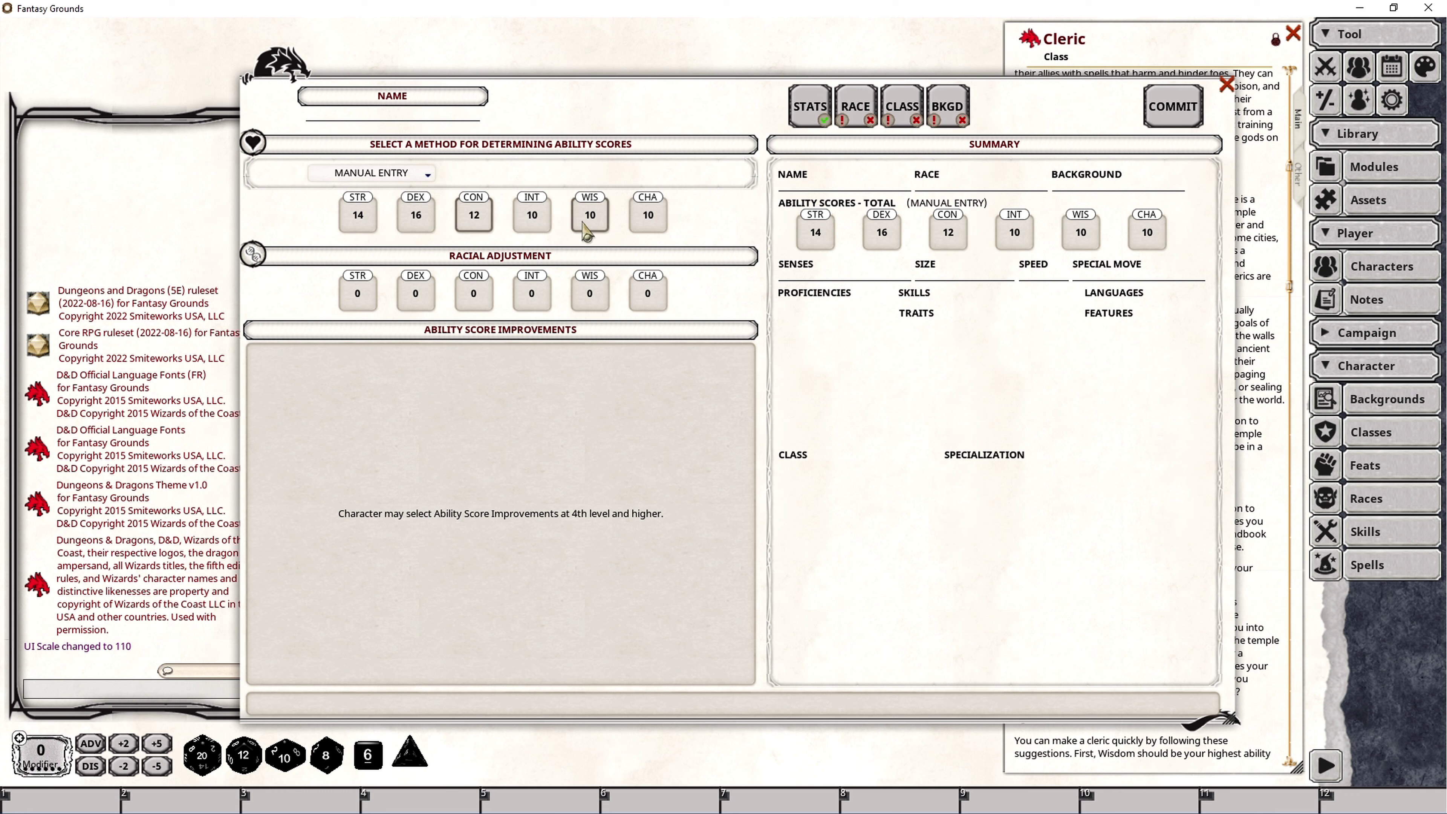
{"action": "left_click", "coordinate": [588, 231]}
{"action": "type", "text": "16"}
{"action": "left_click", "coordinate": [650, 228]}
{"action": "type", "text": "16"}
{"action": "left_click", "coordinate": [631, 419]}
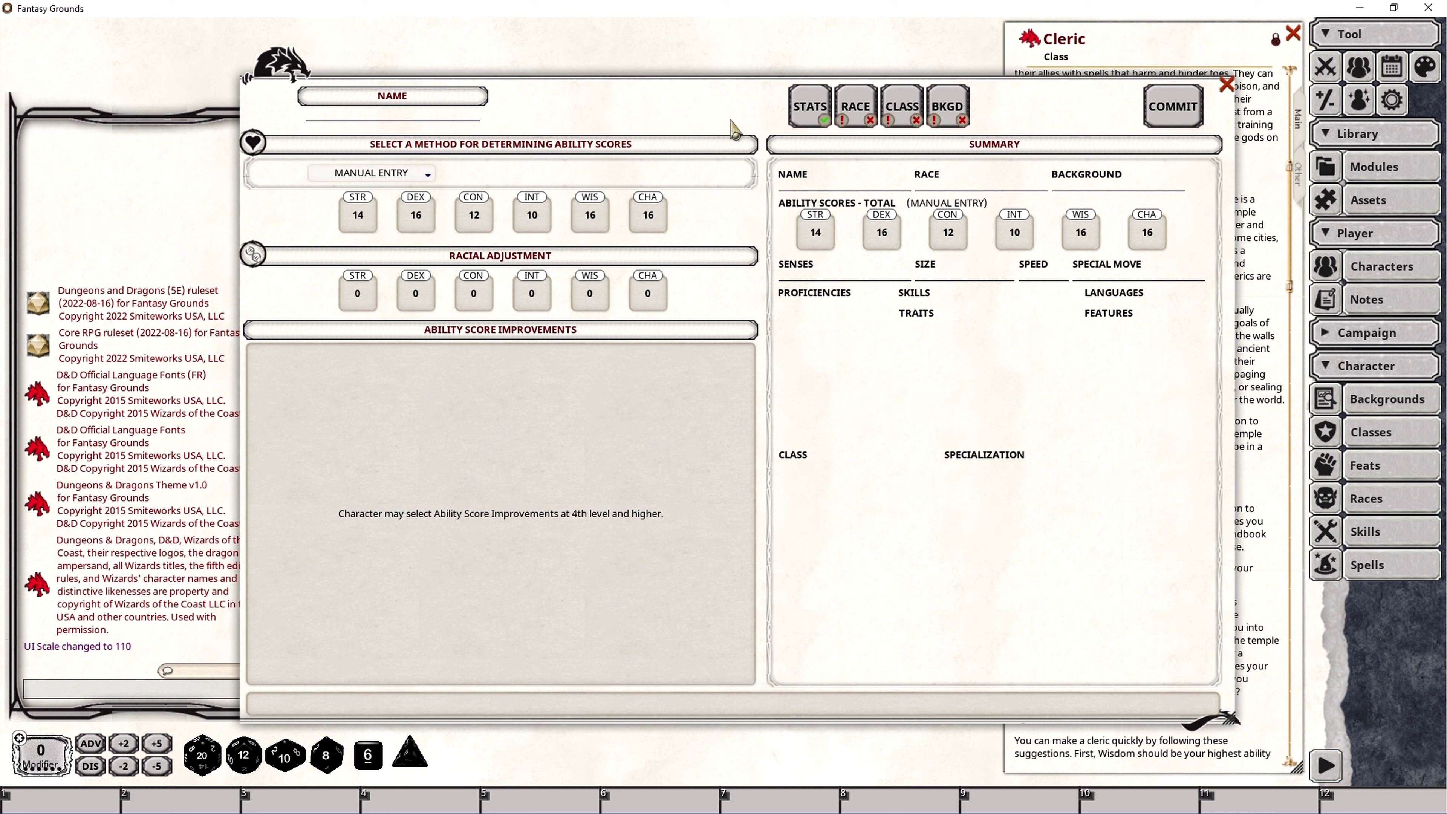
Make the character a Dwarf of the Hill Dwarf subrace with Smith's Tools as the tool proficiency.
{"action": "left_click", "coordinate": [856, 108]}
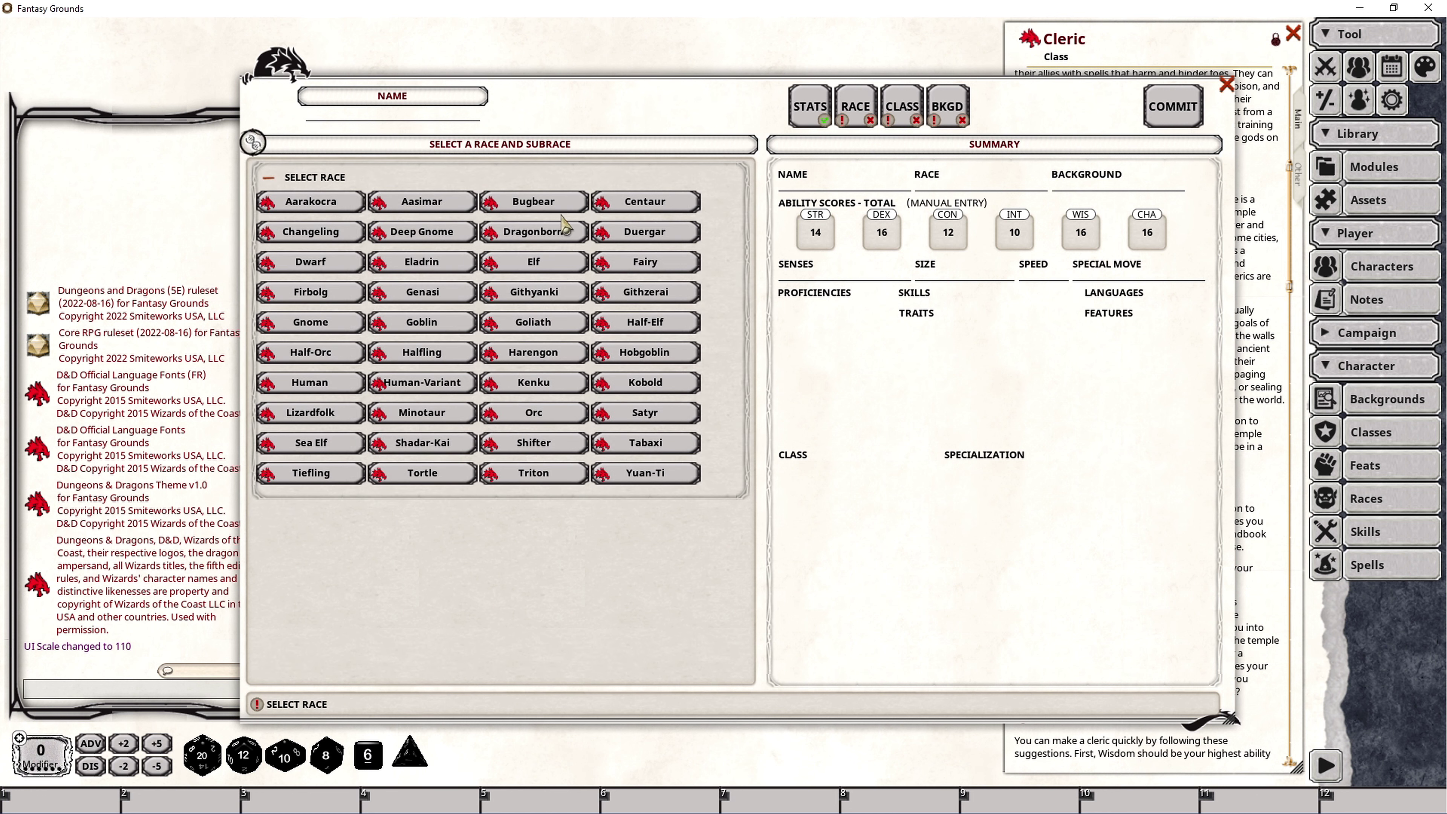
{"action": "left_click", "coordinate": [314, 265]}
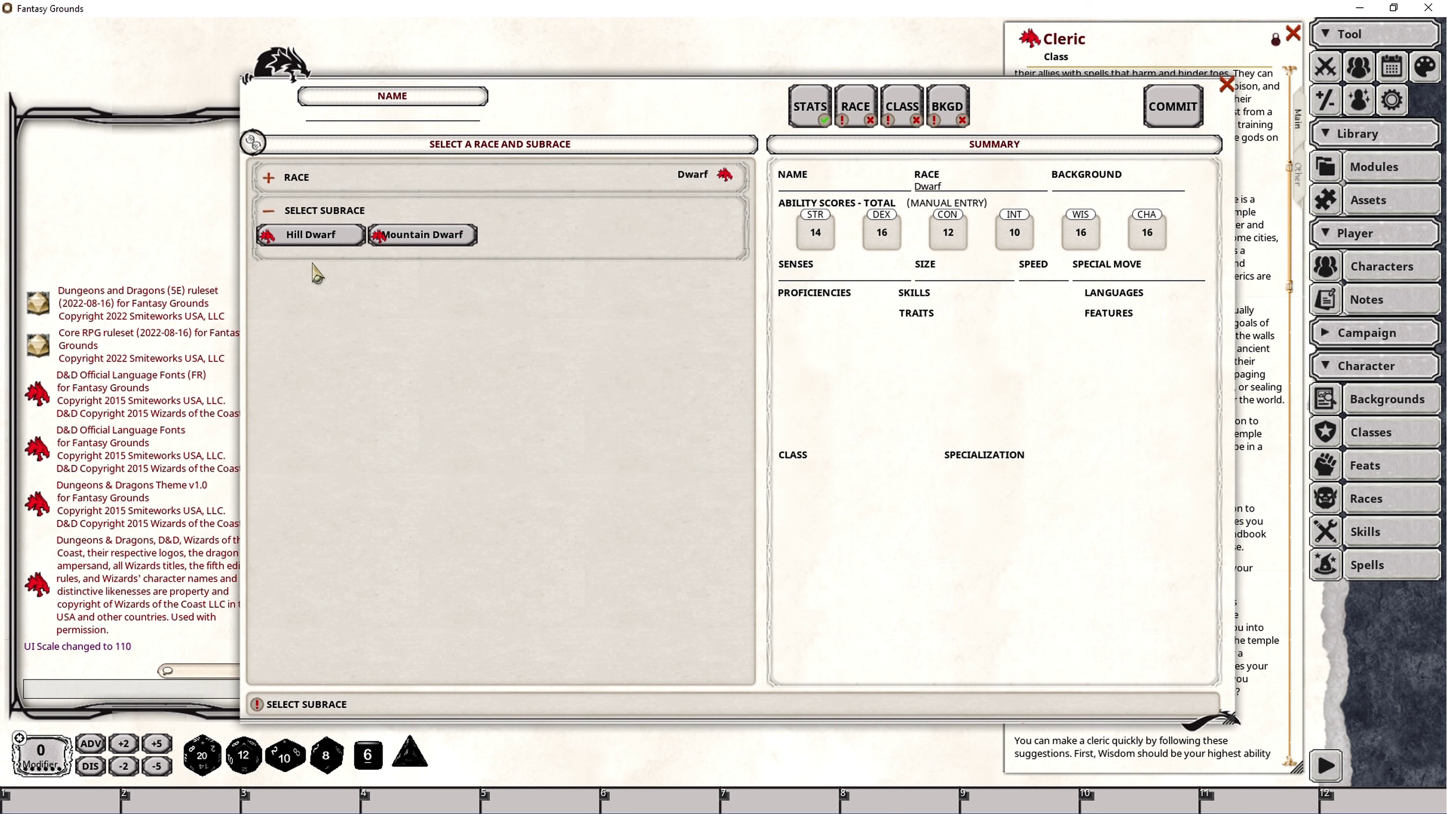
{"action": "left_click", "coordinate": [324, 242]}
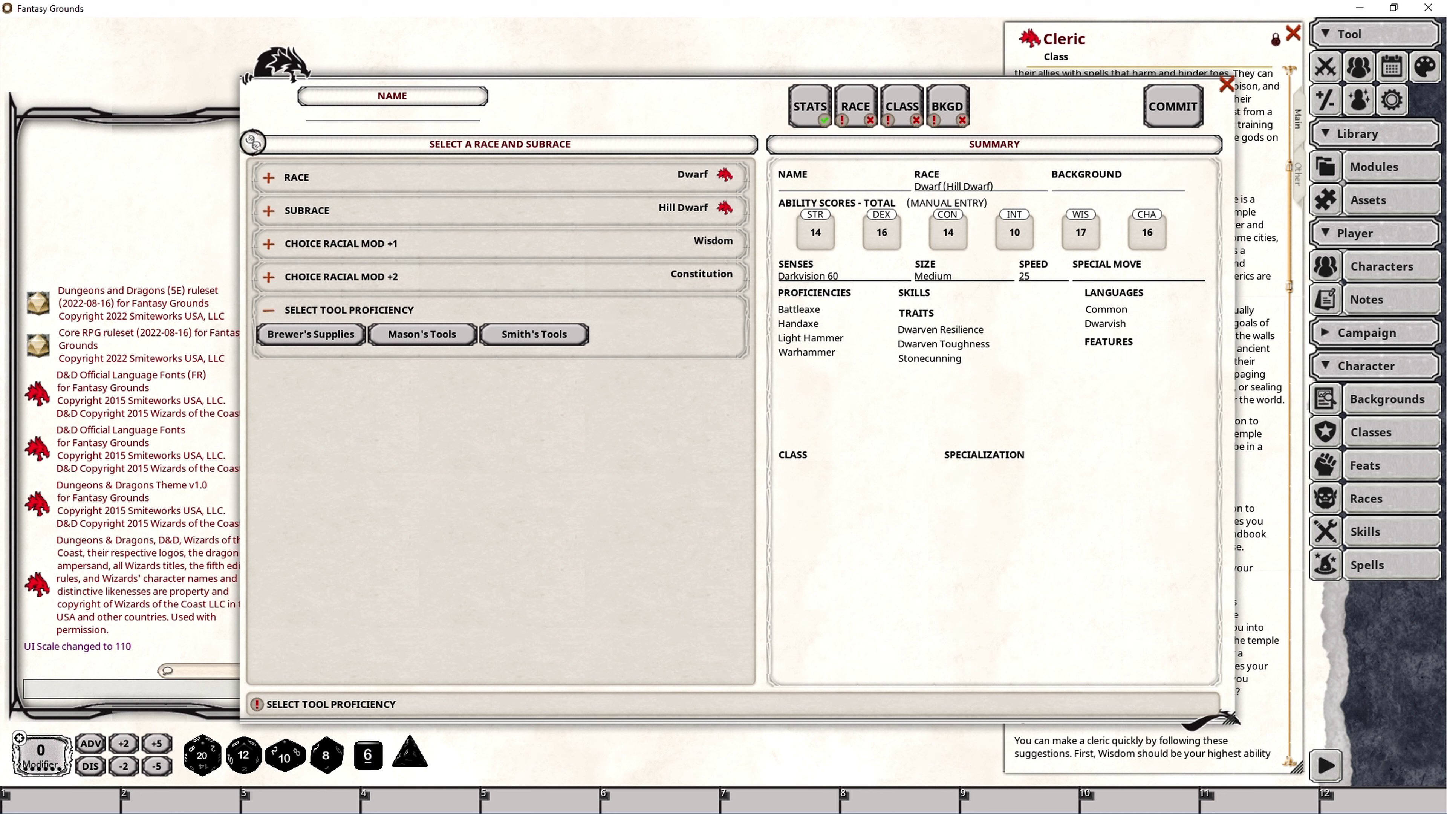
{"action": "left_click", "coordinate": [550, 339]}
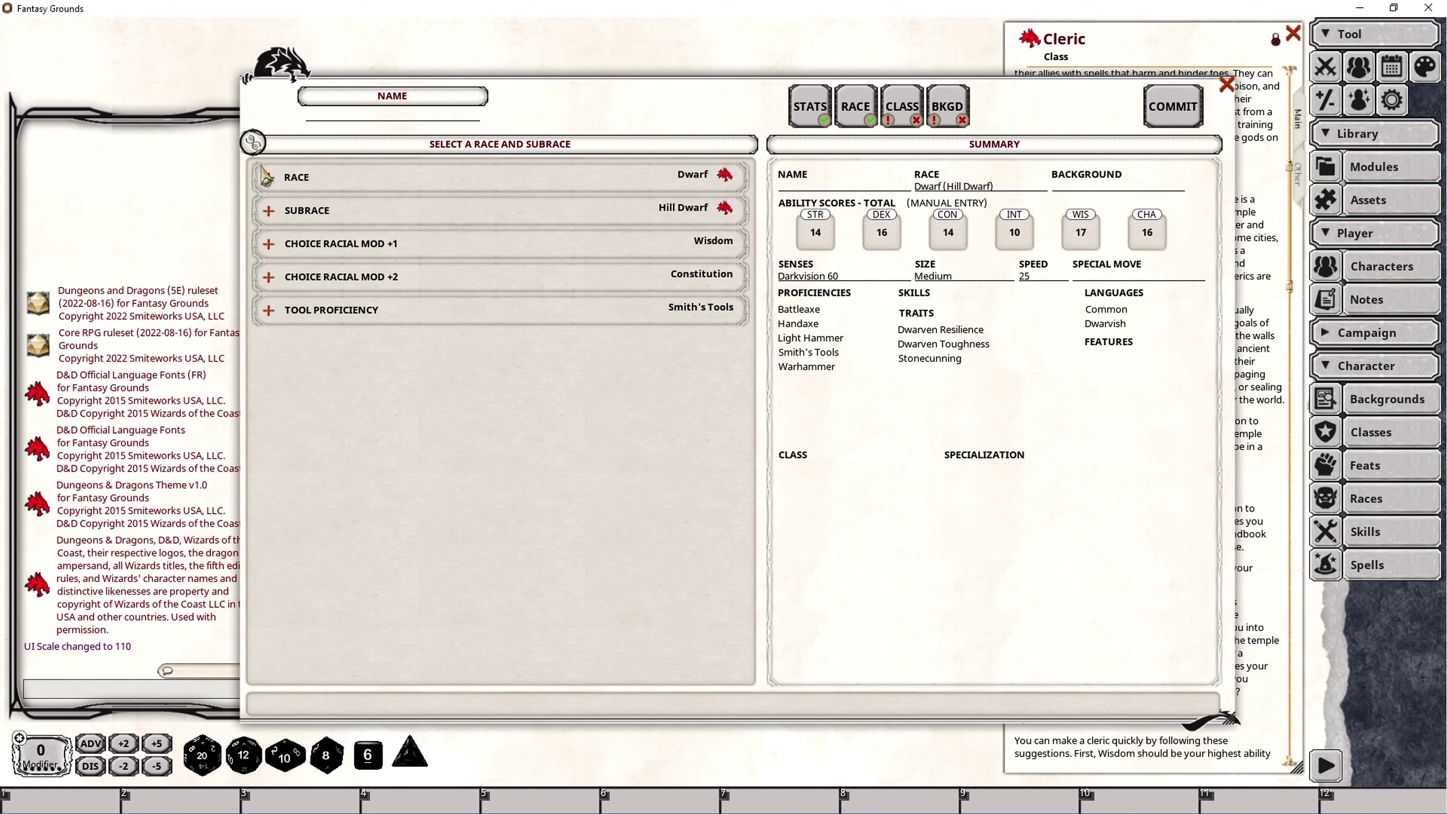
Examine the Tabaxi race description and the Races library list, then close both and collapse the race choices.
{"action": "left_click", "coordinate": [268, 178]}
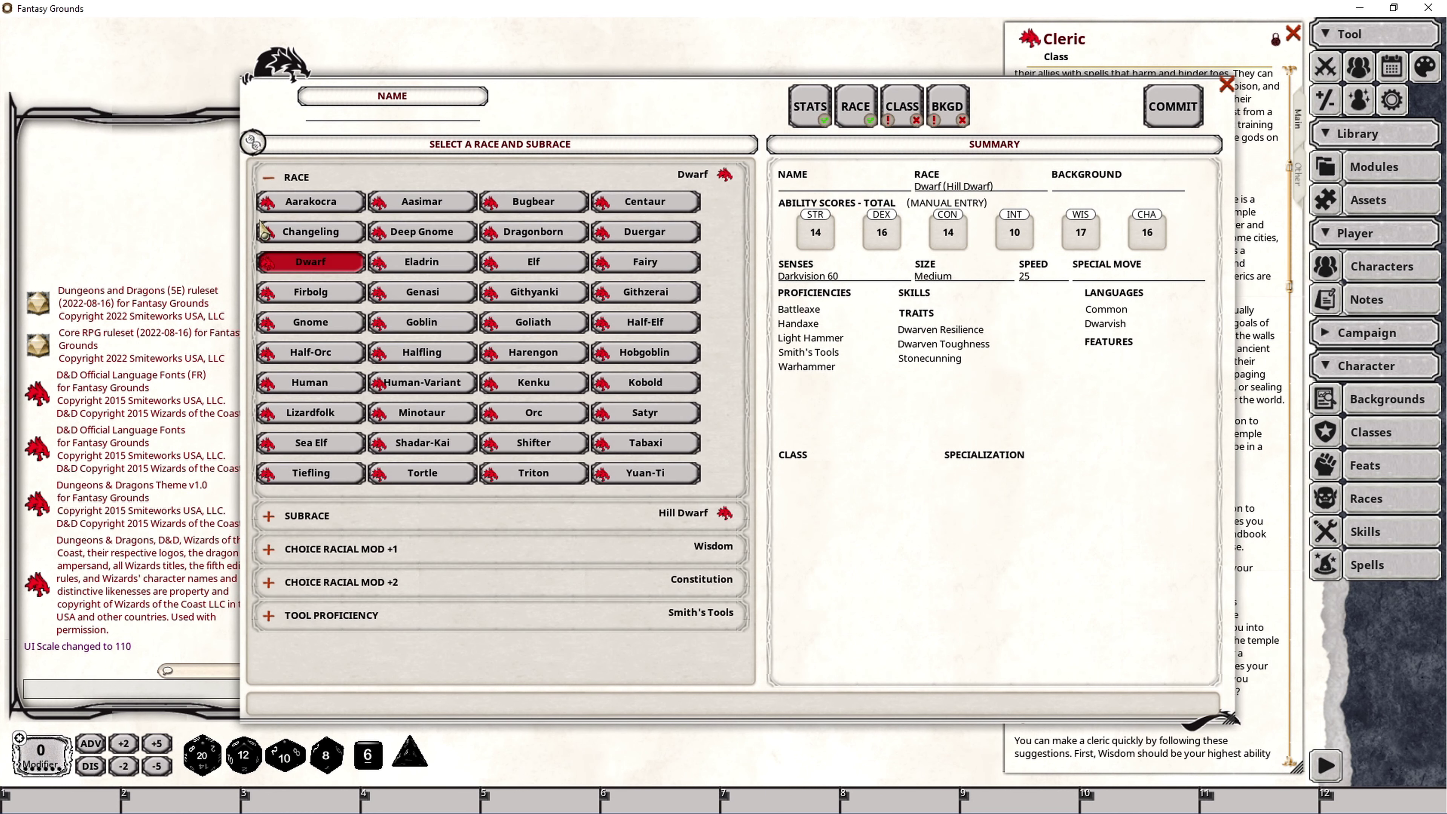
{"action": "left_click", "coordinate": [602, 444]}
{"action": "left_click_drag", "start_coordinate": [745, 291], "coordinate": [880, 248]}
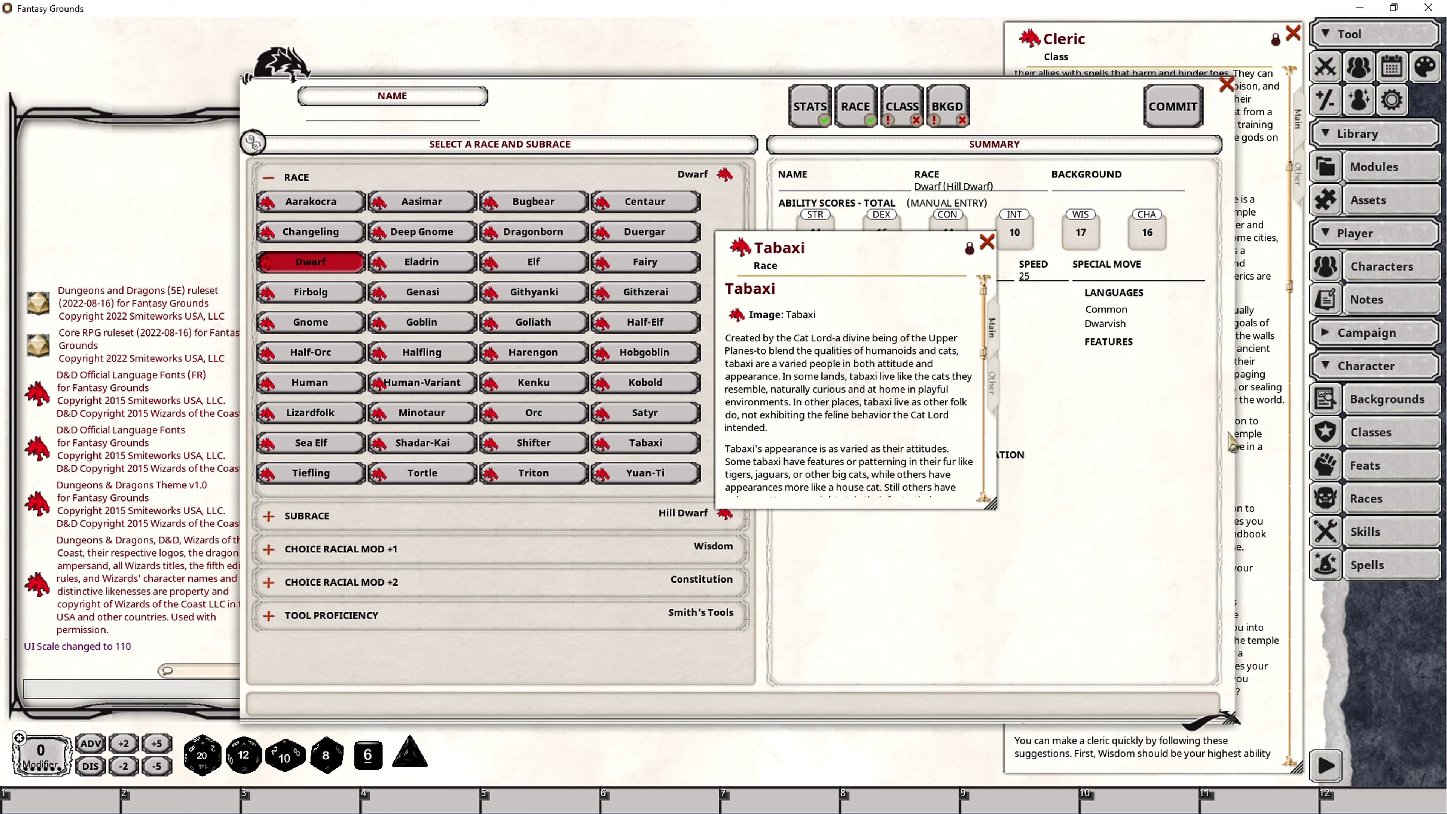
{"action": "left_click", "coordinate": [1374, 495]}
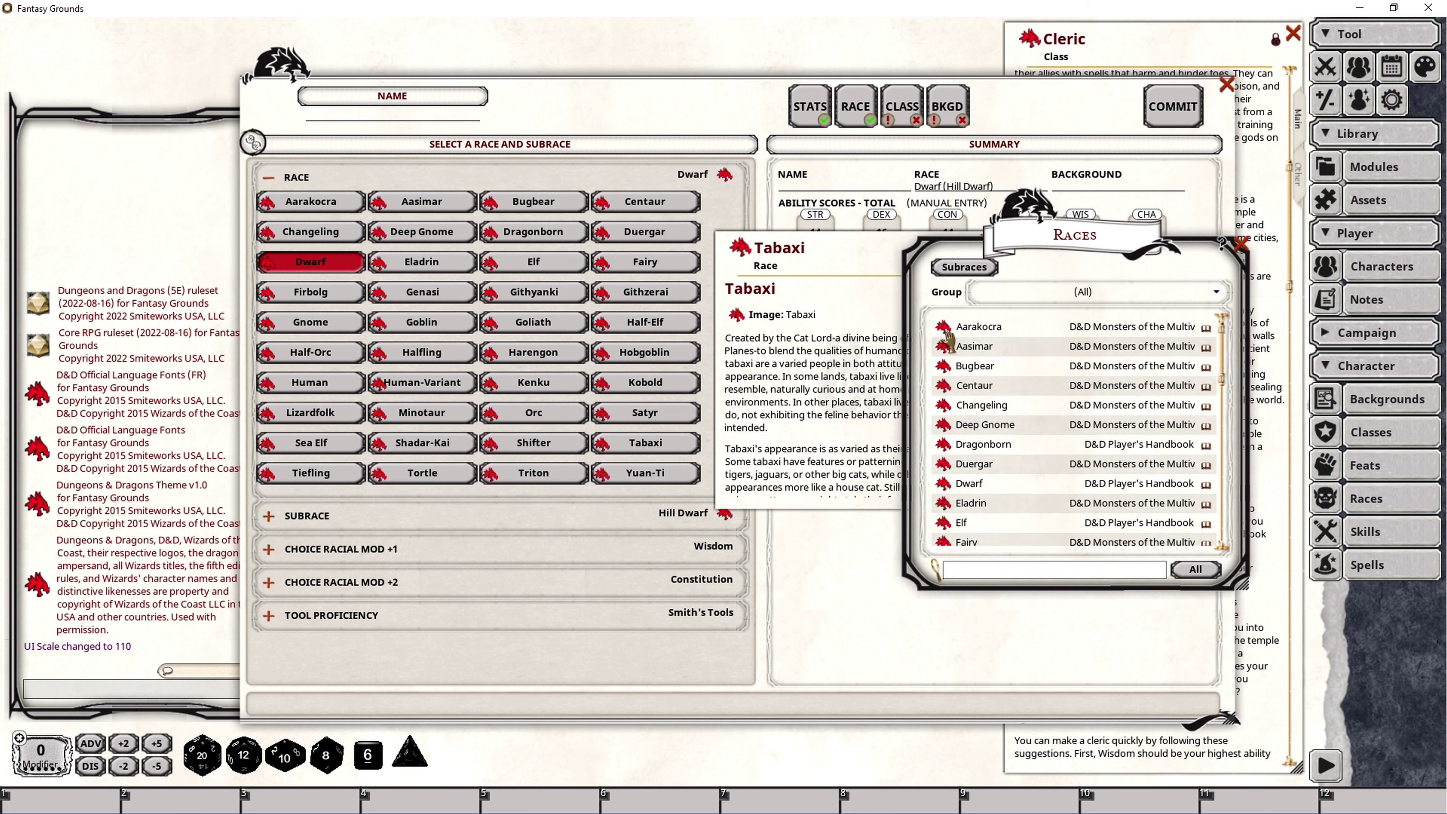
{"action": "left_click", "coordinate": [1241, 245]}
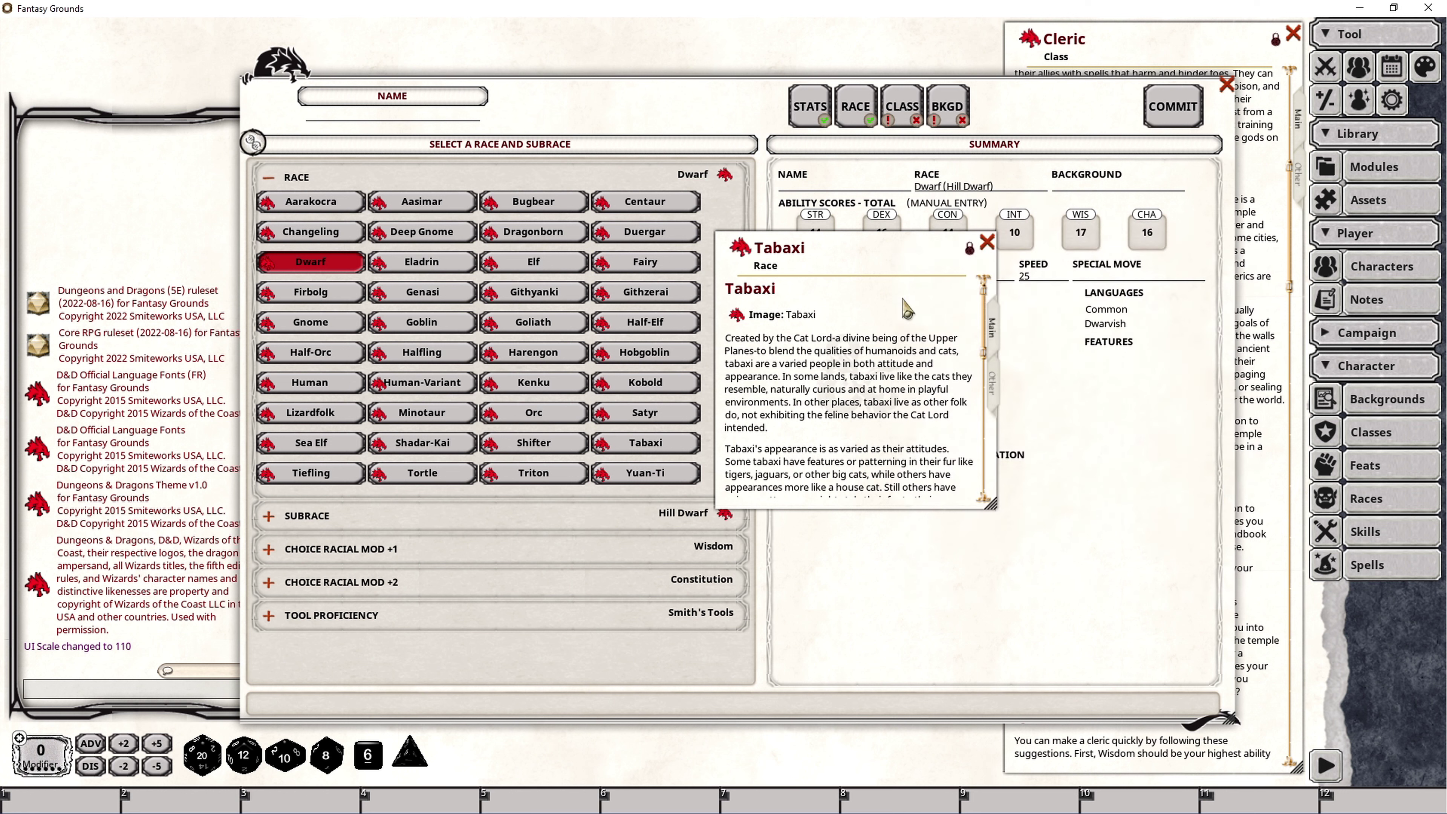
{"action": "left_click", "coordinate": [987, 243]}
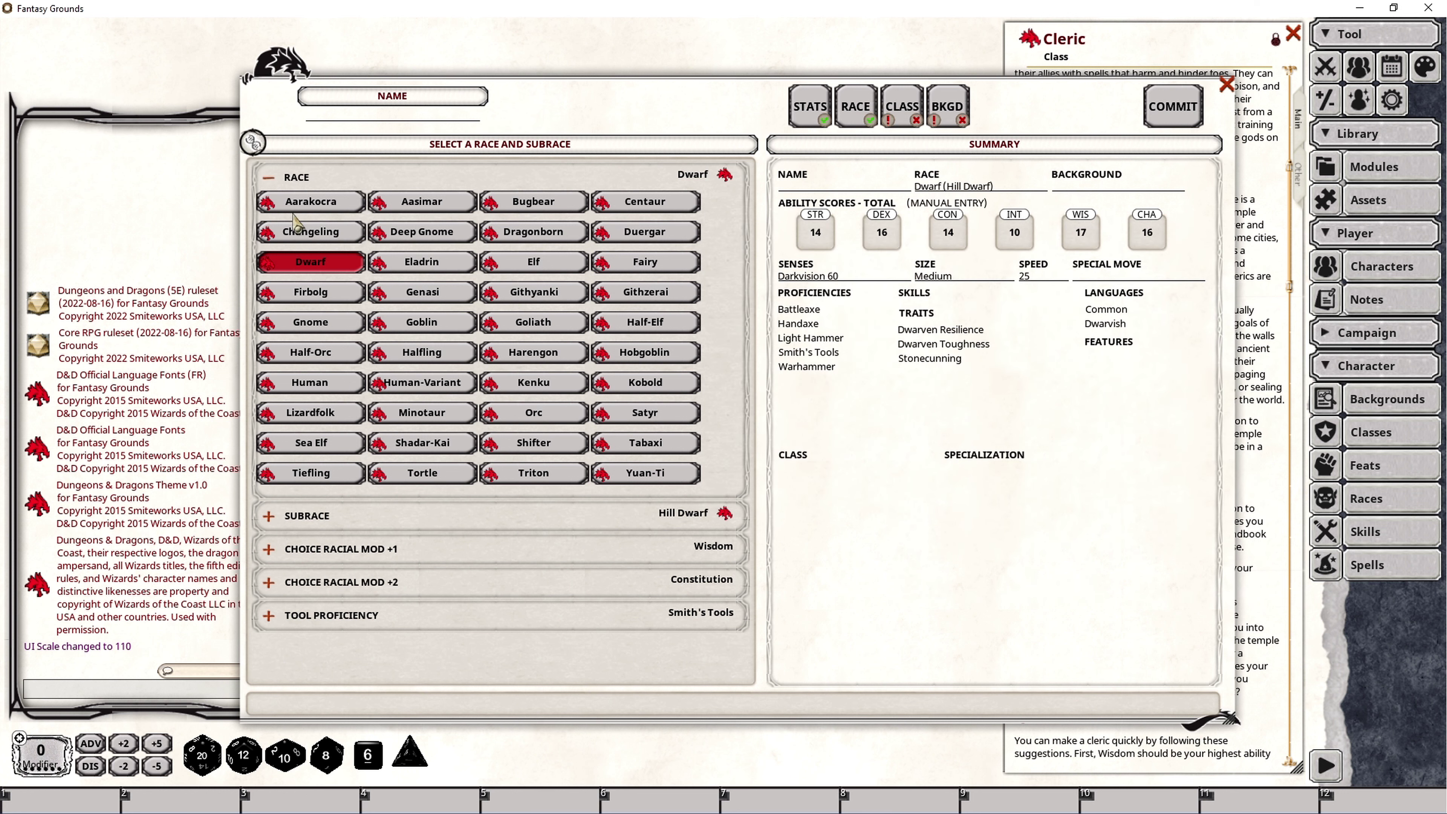
{"action": "left_click", "coordinate": [270, 179]}
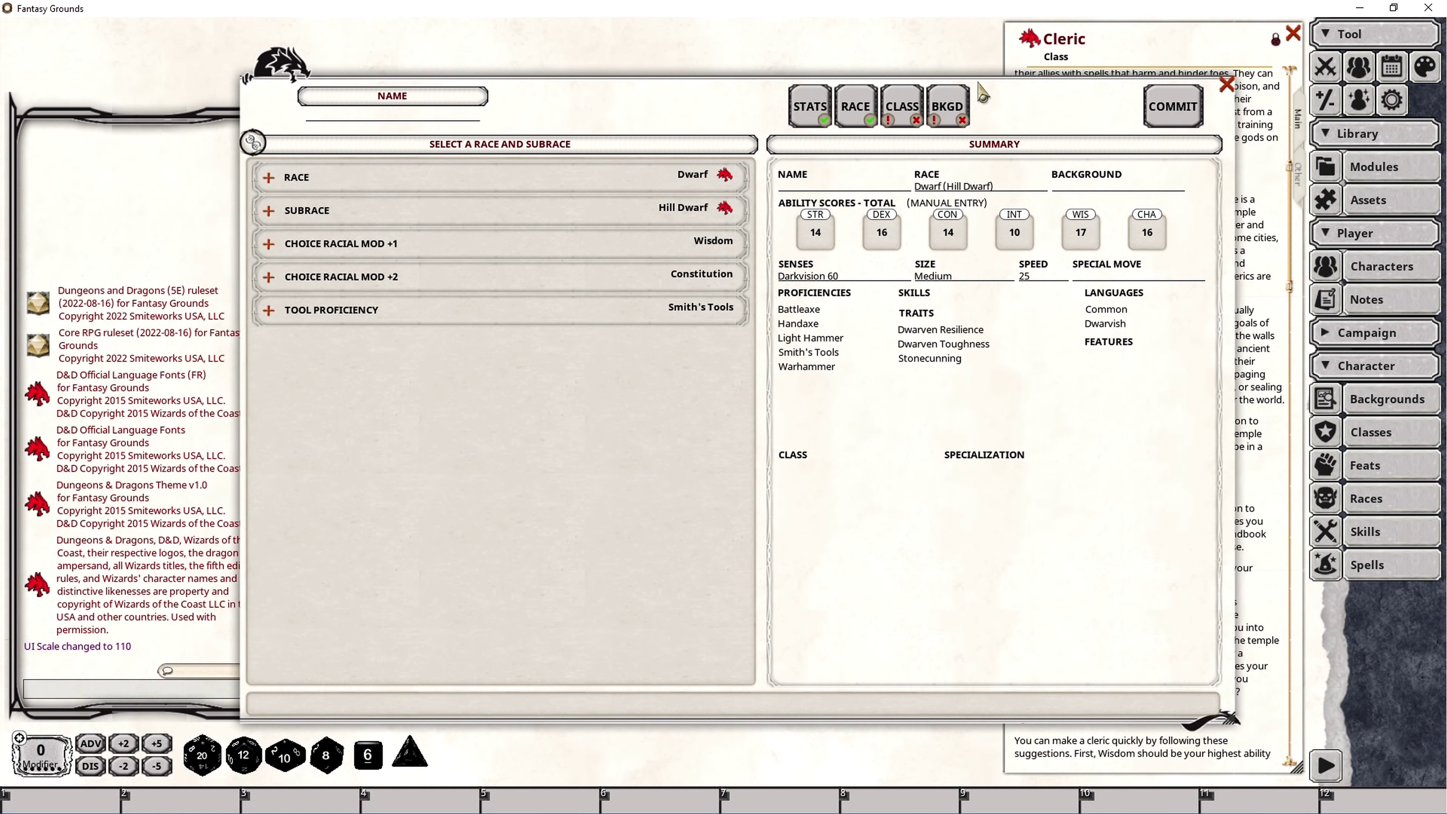
Choose Cleric as the class with Insight and Medicine as its skill proficiencies.
{"action": "left_click", "coordinate": [895, 104]}
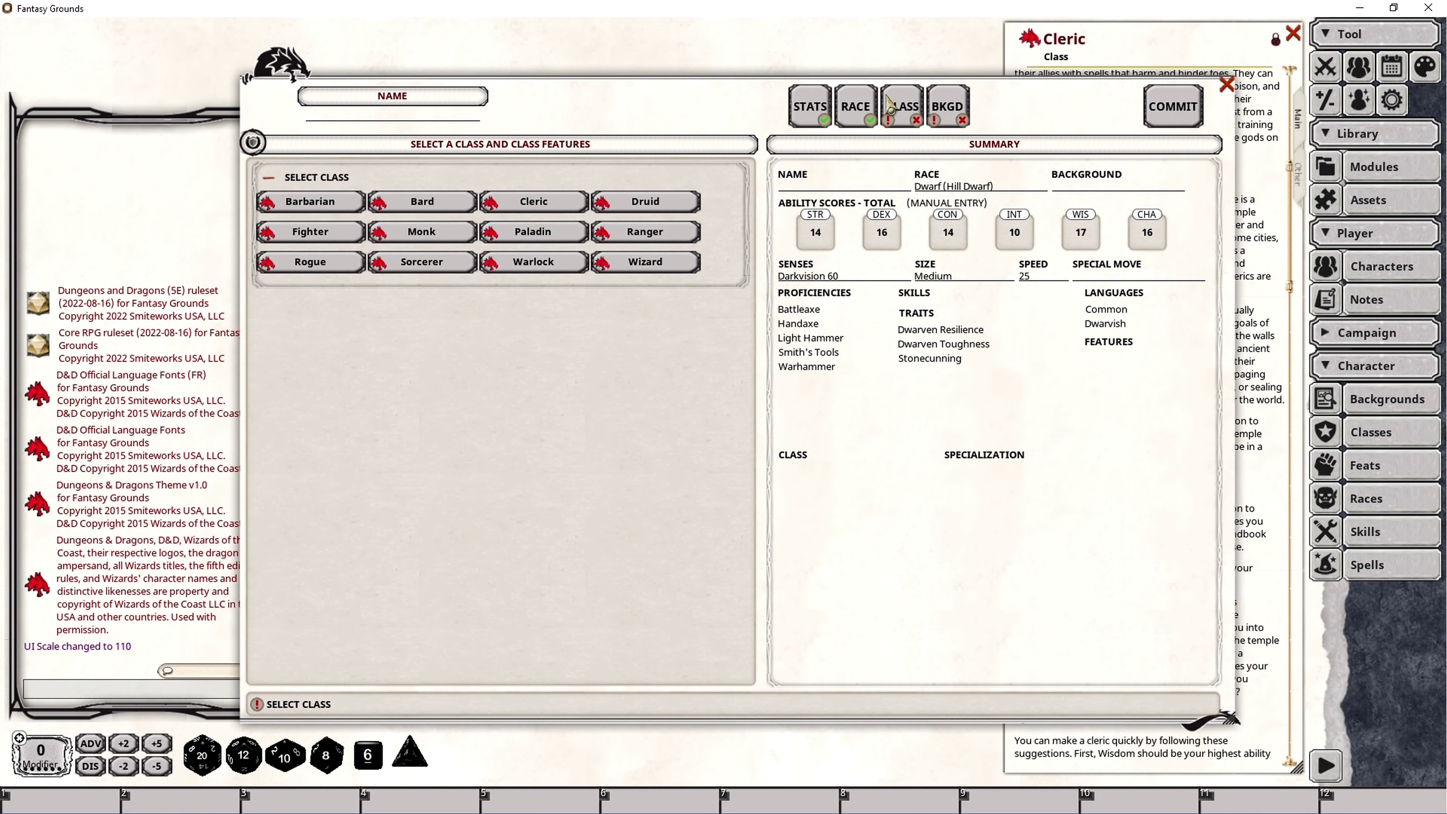
{"action": "left_click", "coordinate": [530, 207]}
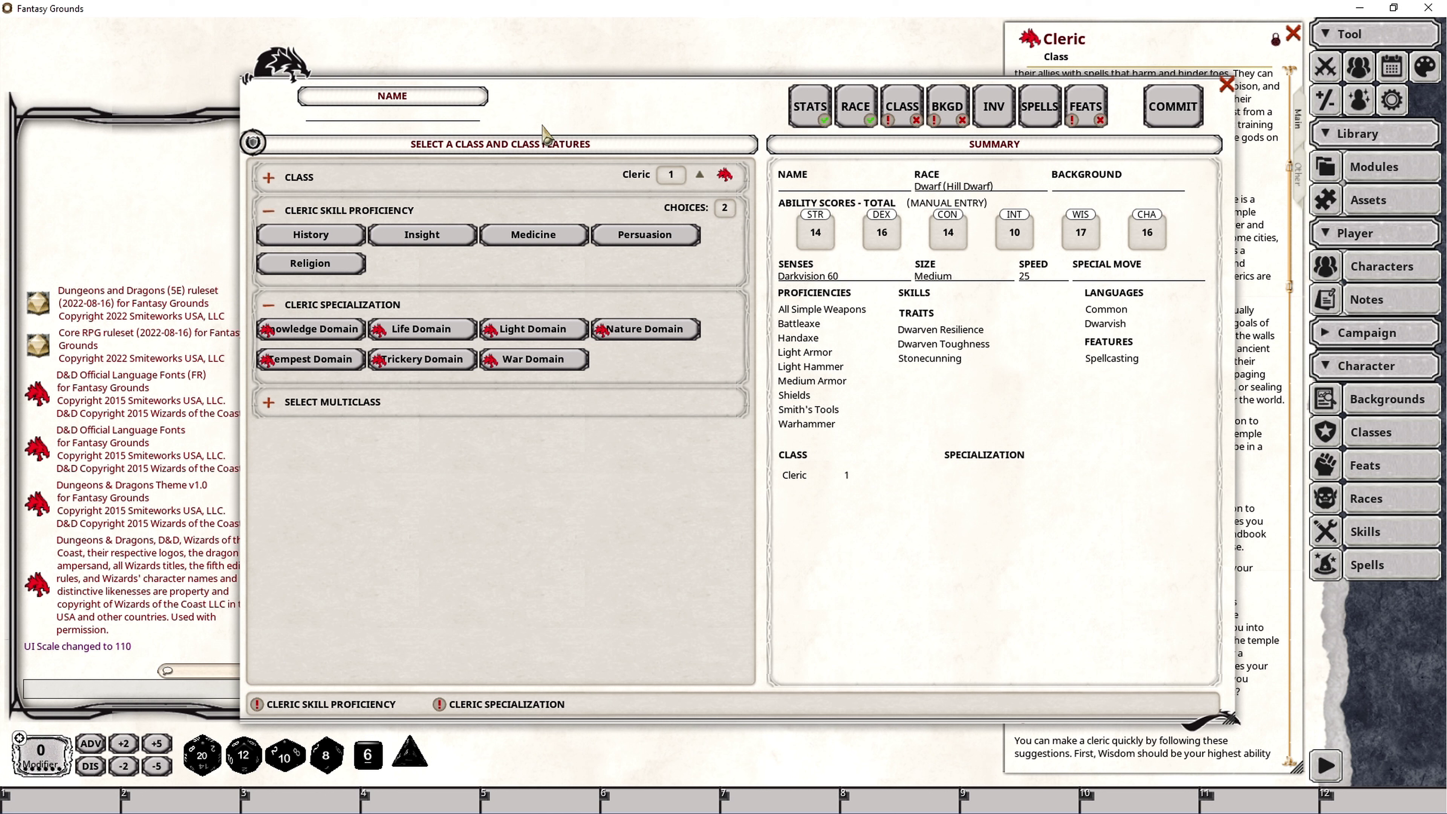
{"action": "left_click", "coordinate": [428, 238]}
{"action": "left_click", "coordinate": [535, 236]}
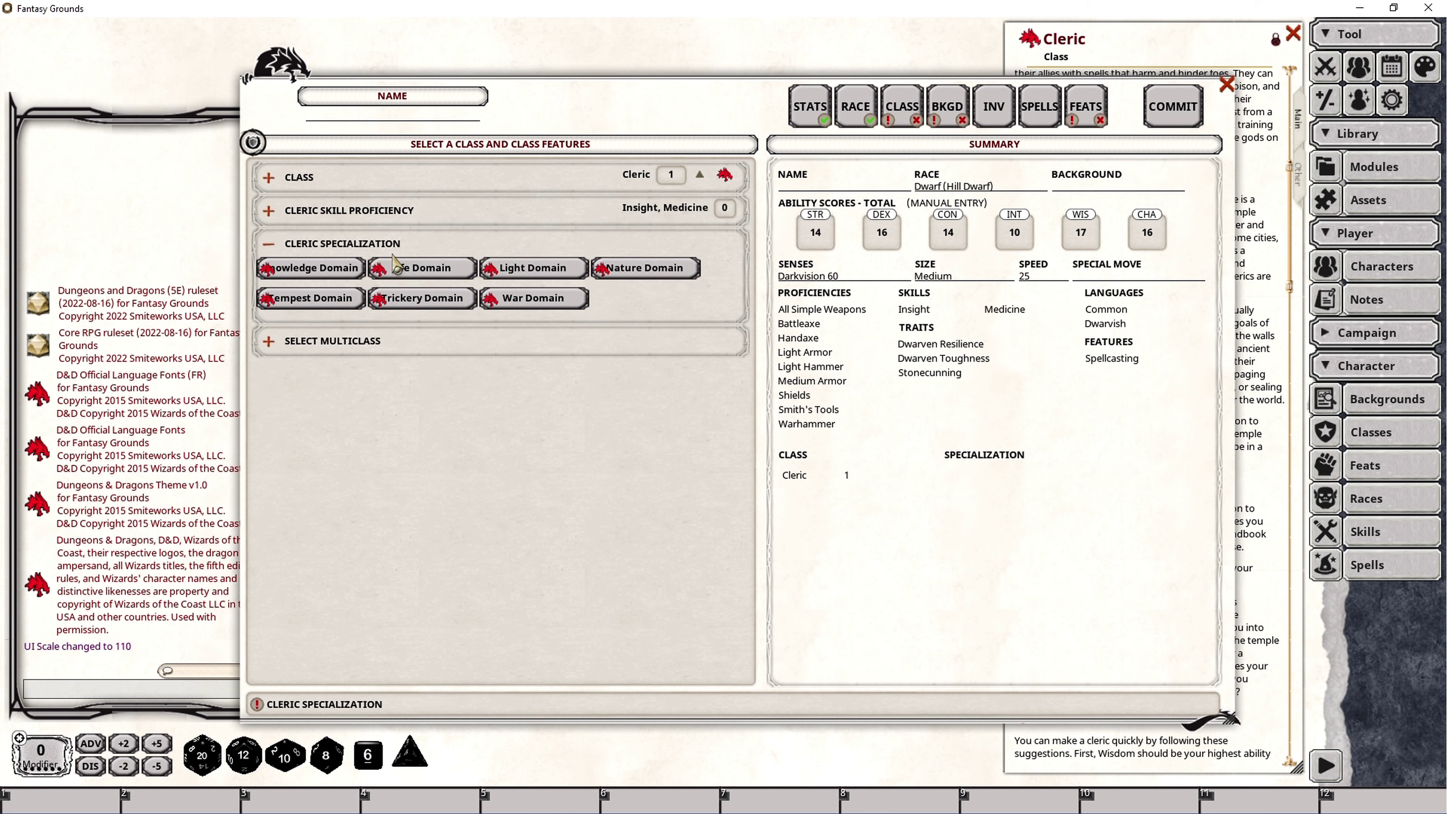
Specialize the cleric in the Knowledge Domain with Religion and Nature as skills and Orc and Celestial as languages.
{"action": "left_click", "coordinate": [311, 268]}
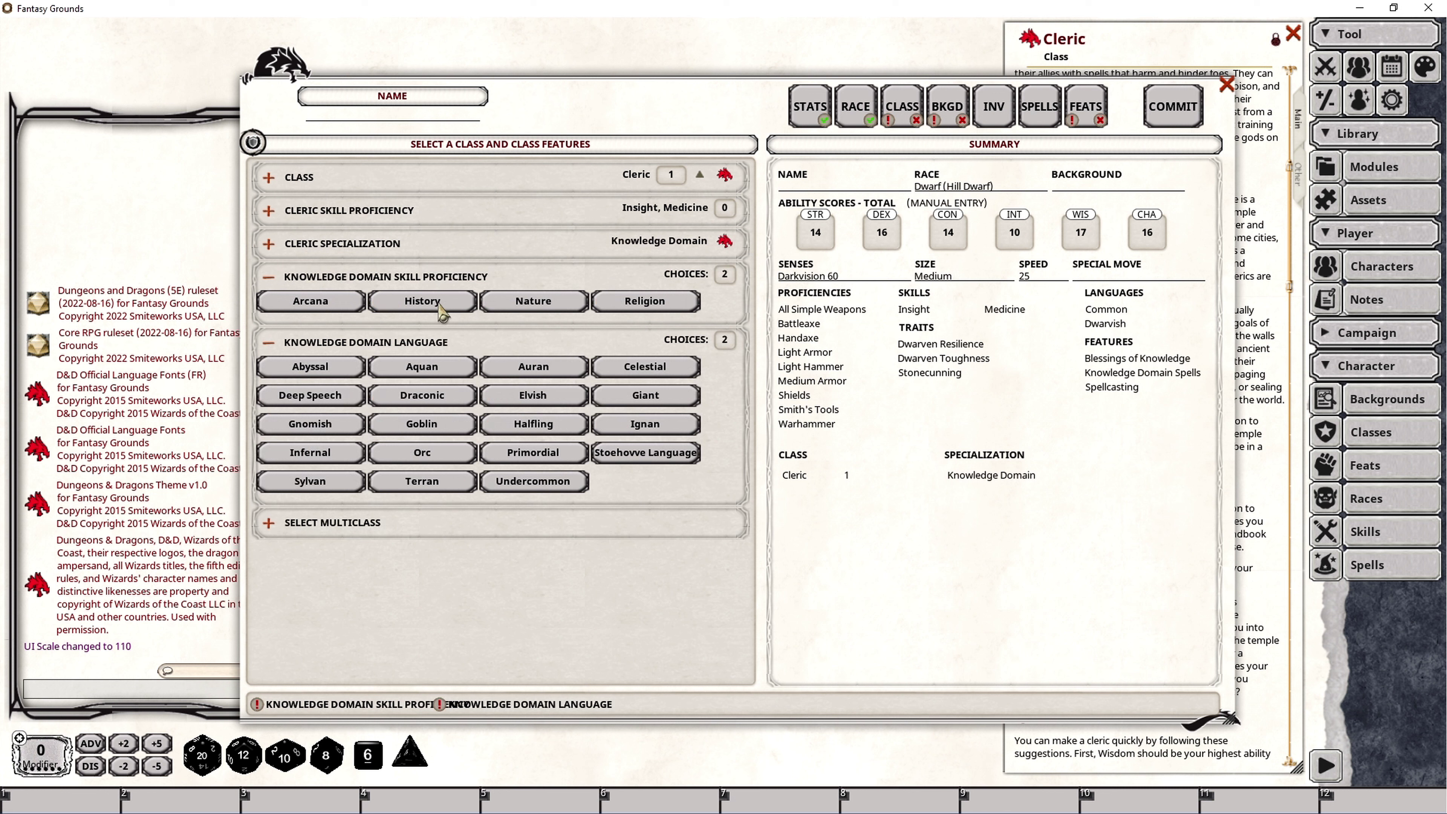
{"action": "left_click", "coordinate": [631, 308]}
{"action": "left_click", "coordinate": [534, 305]}
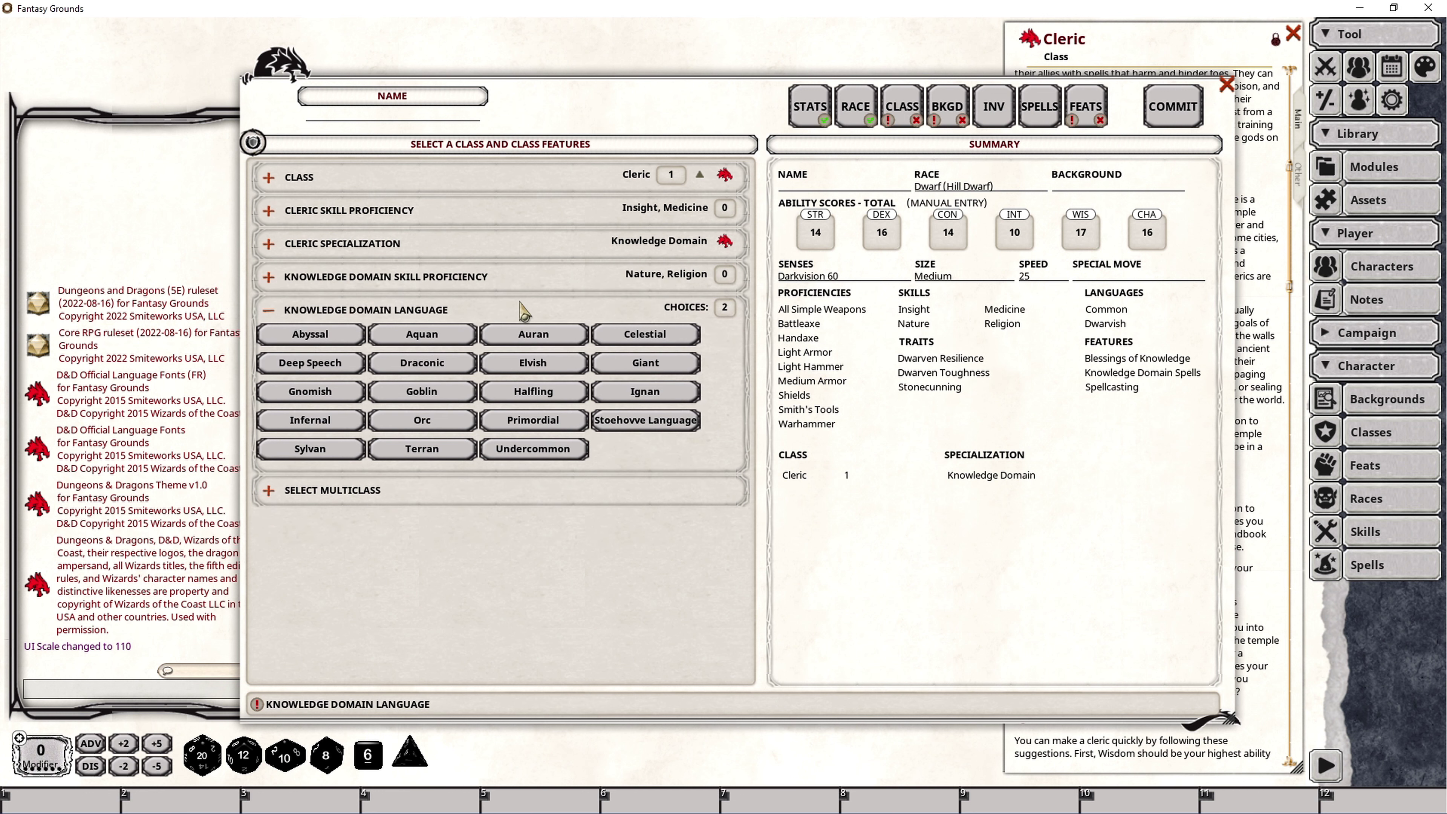
{"action": "left_click", "coordinate": [412, 423]}
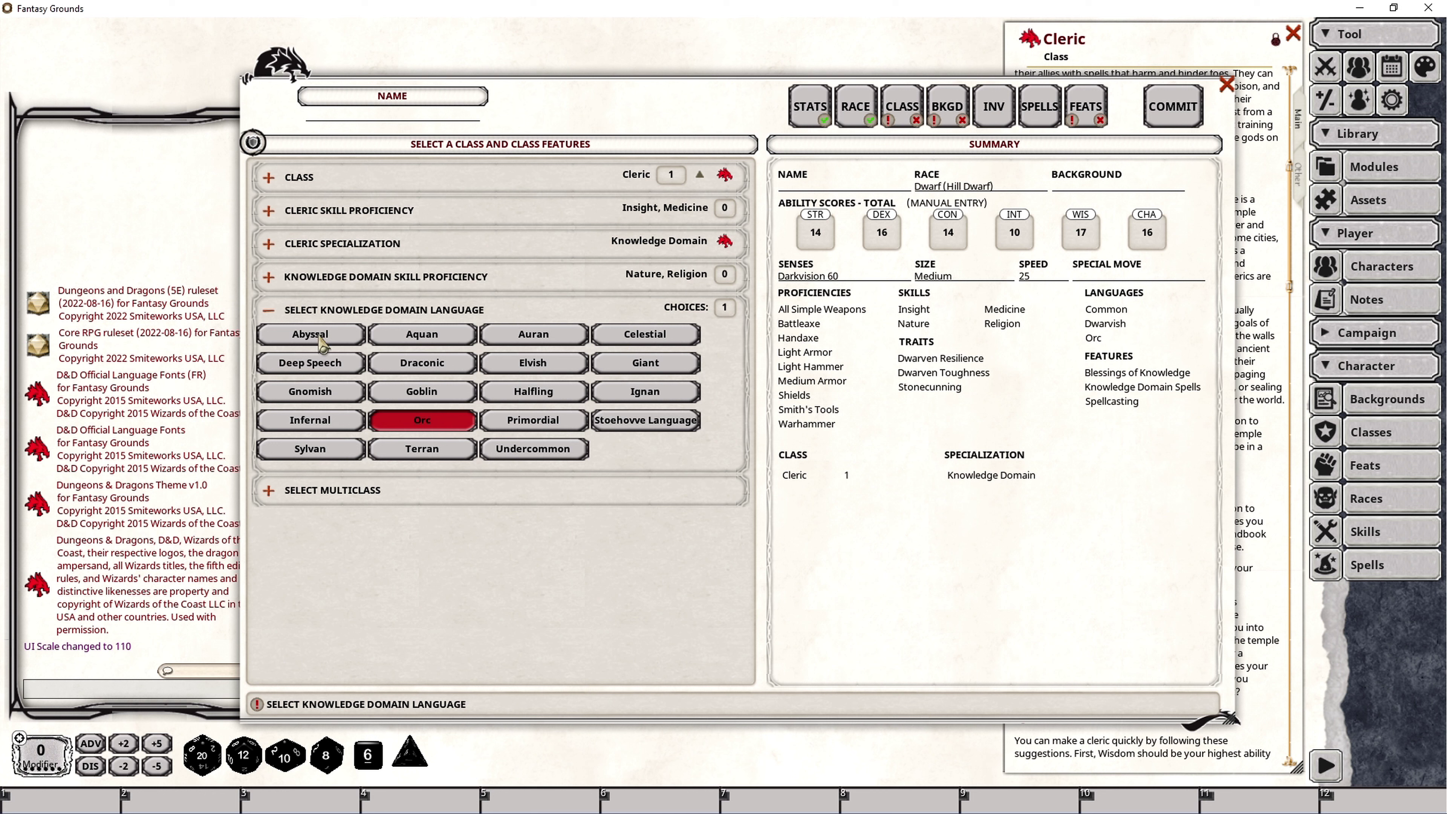
{"action": "left_click", "coordinate": [653, 334]}
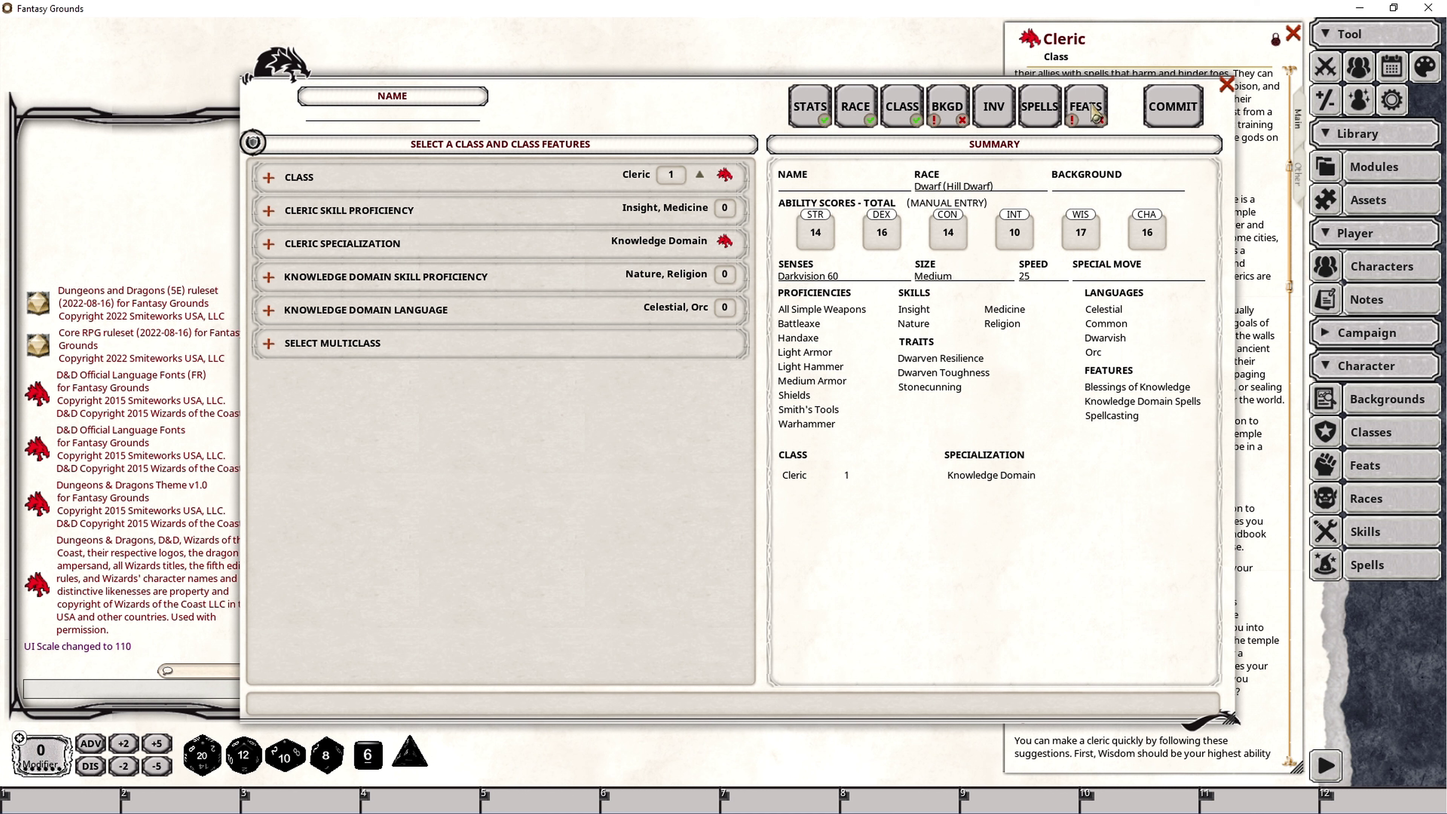
Choose the Sage background with Primordial and Abyssal as its two languages.
{"action": "left_click", "coordinate": [949, 107]}
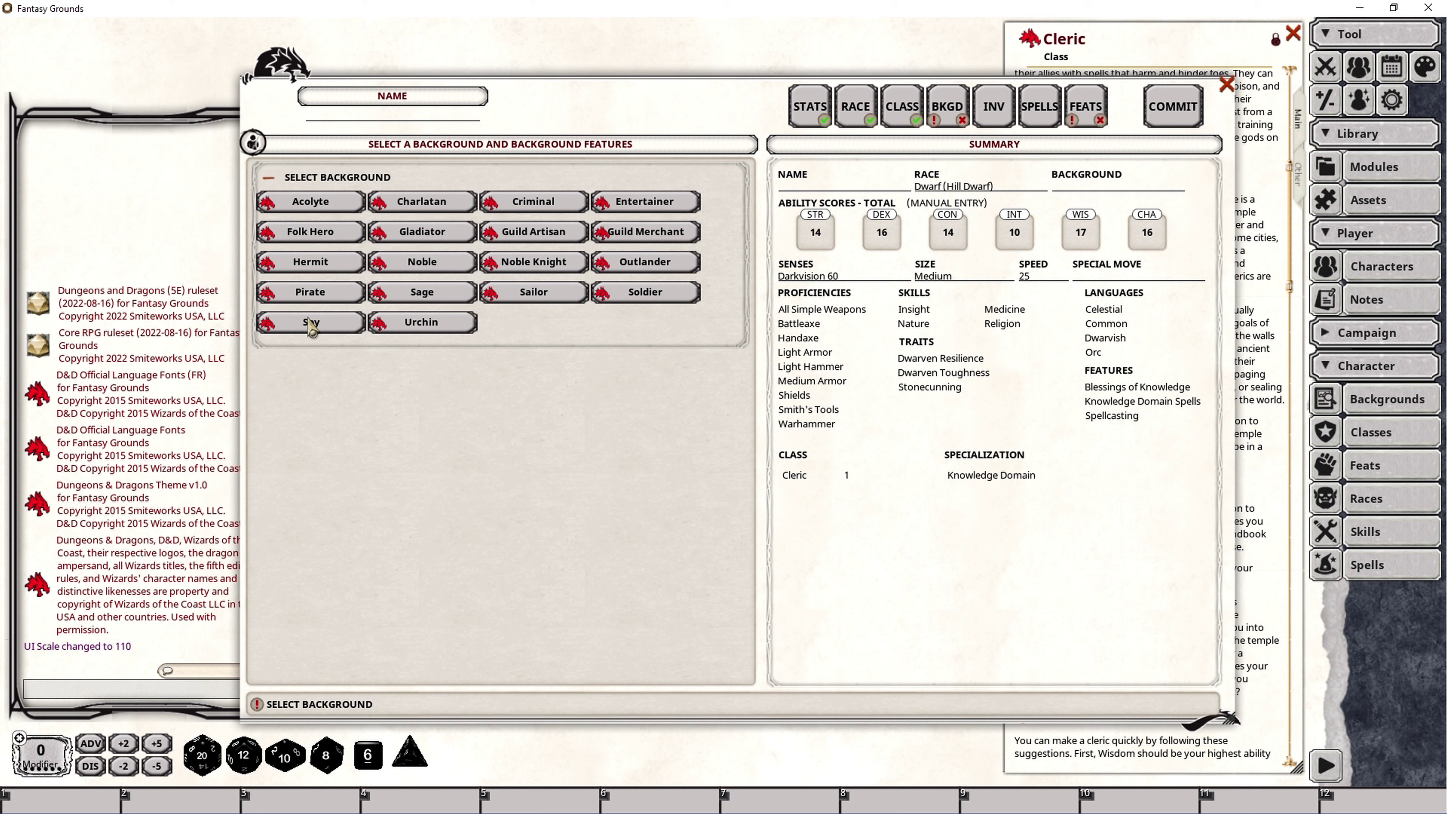
{"action": "left_click", "coordinate": [406, 298]}
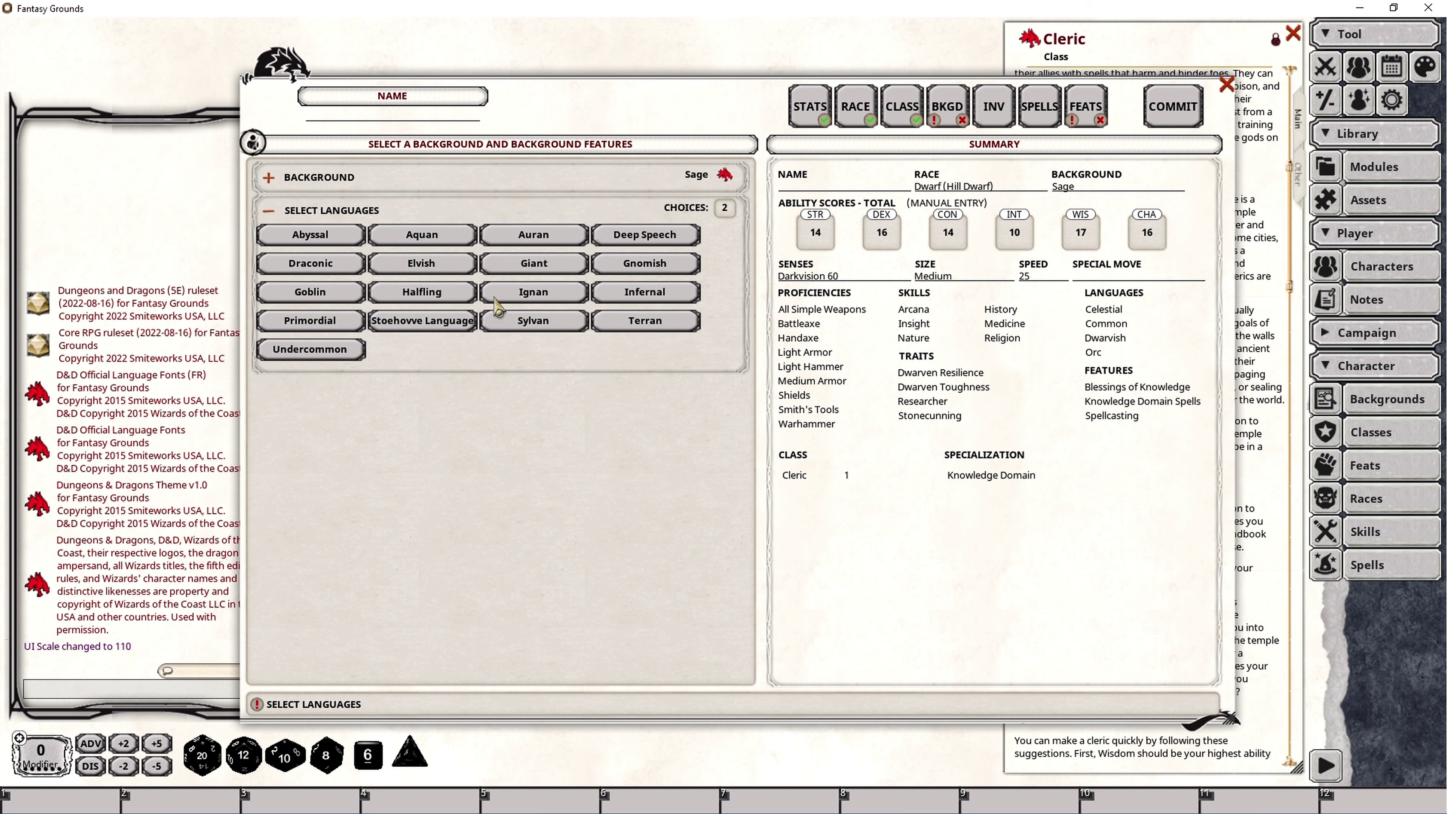
{"action": "left_click", "coordinate": [304, 331]}
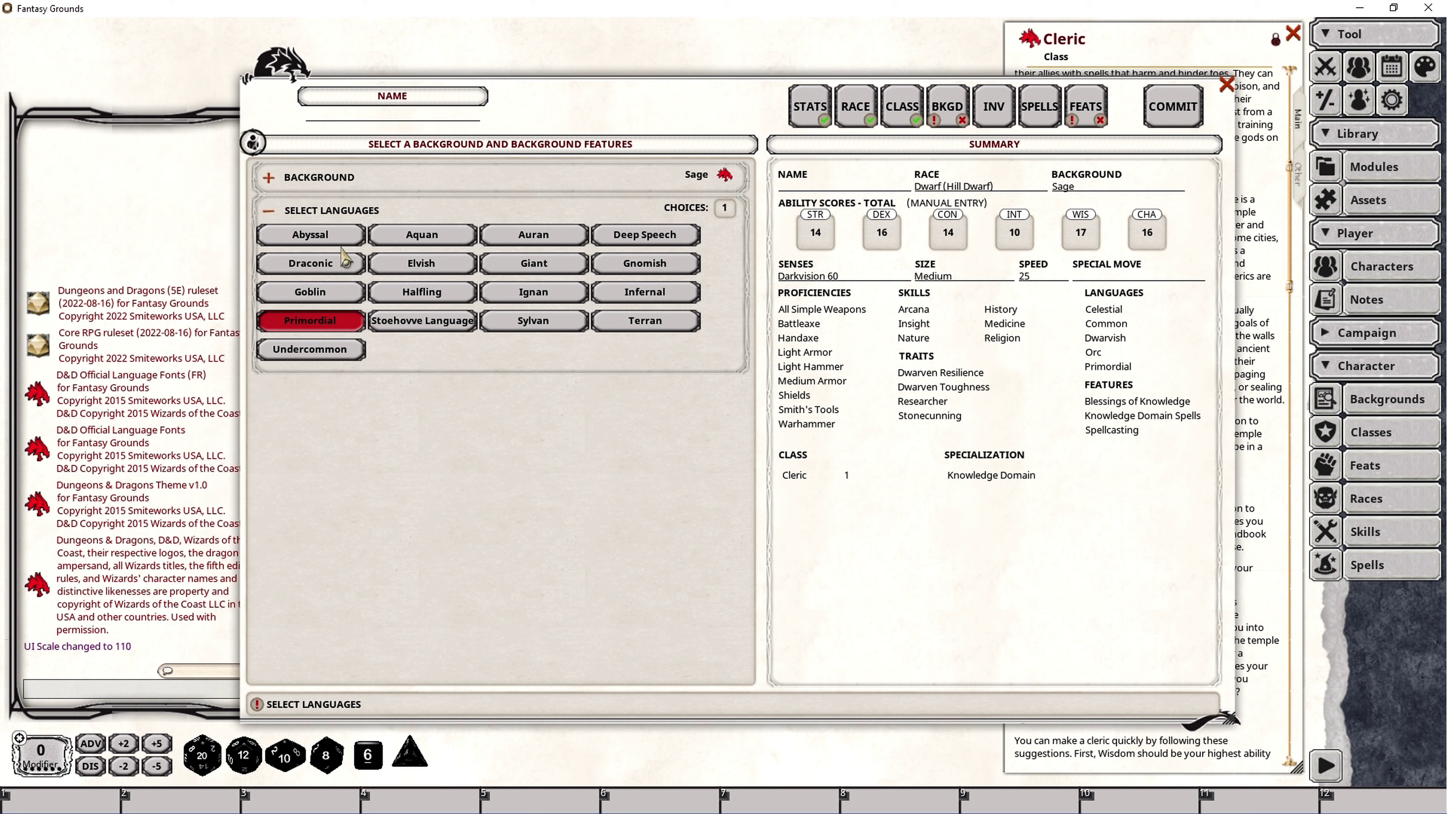
{"action": "left_click", "coordinate": [332, 239]}
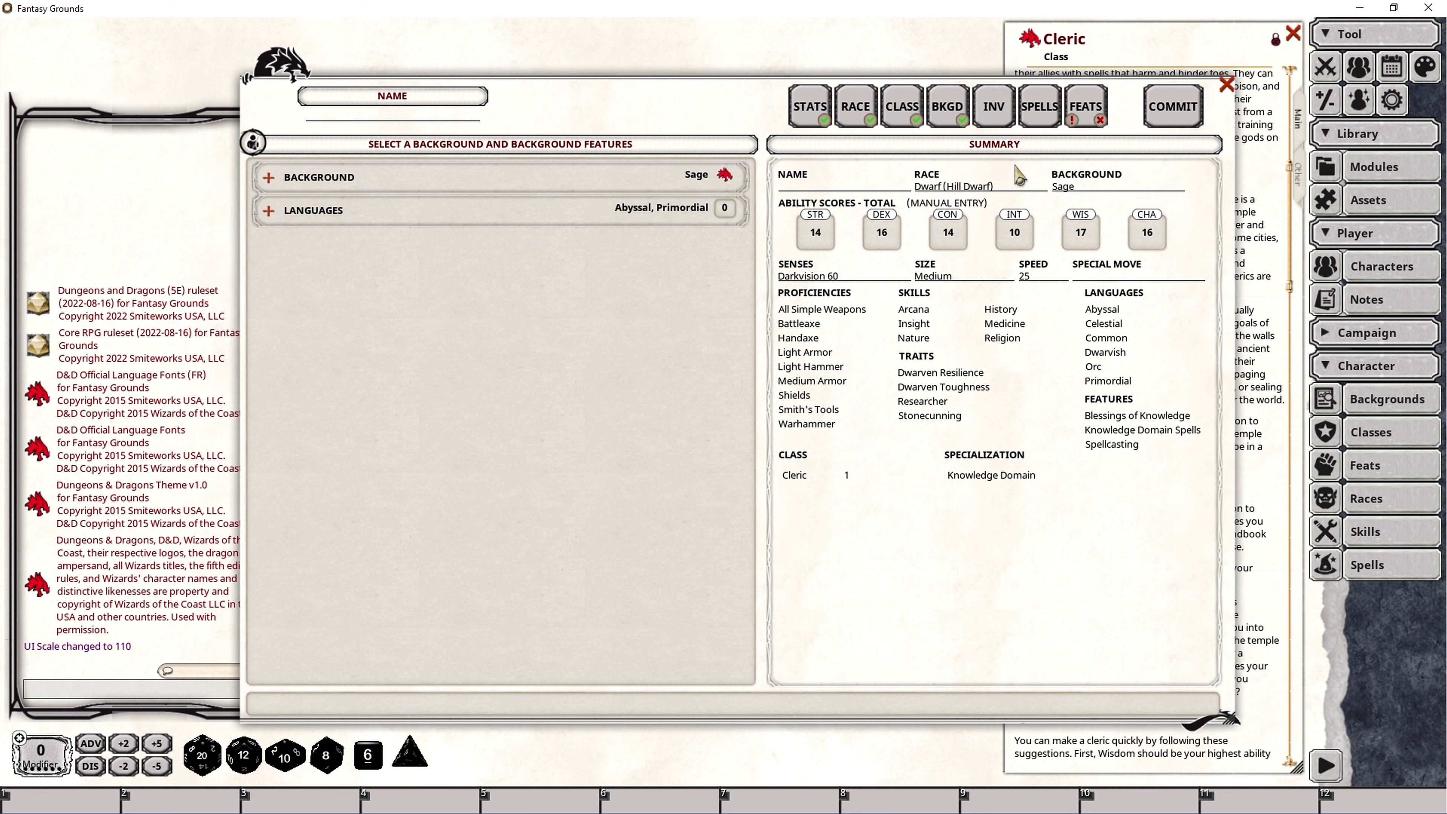
Select the Explorer's Pack, Chain Mail, Mace and an Emblem holy symbol as the cleric's starting equipment.
{"action": "left_click", "coordinate": [995, 111]}
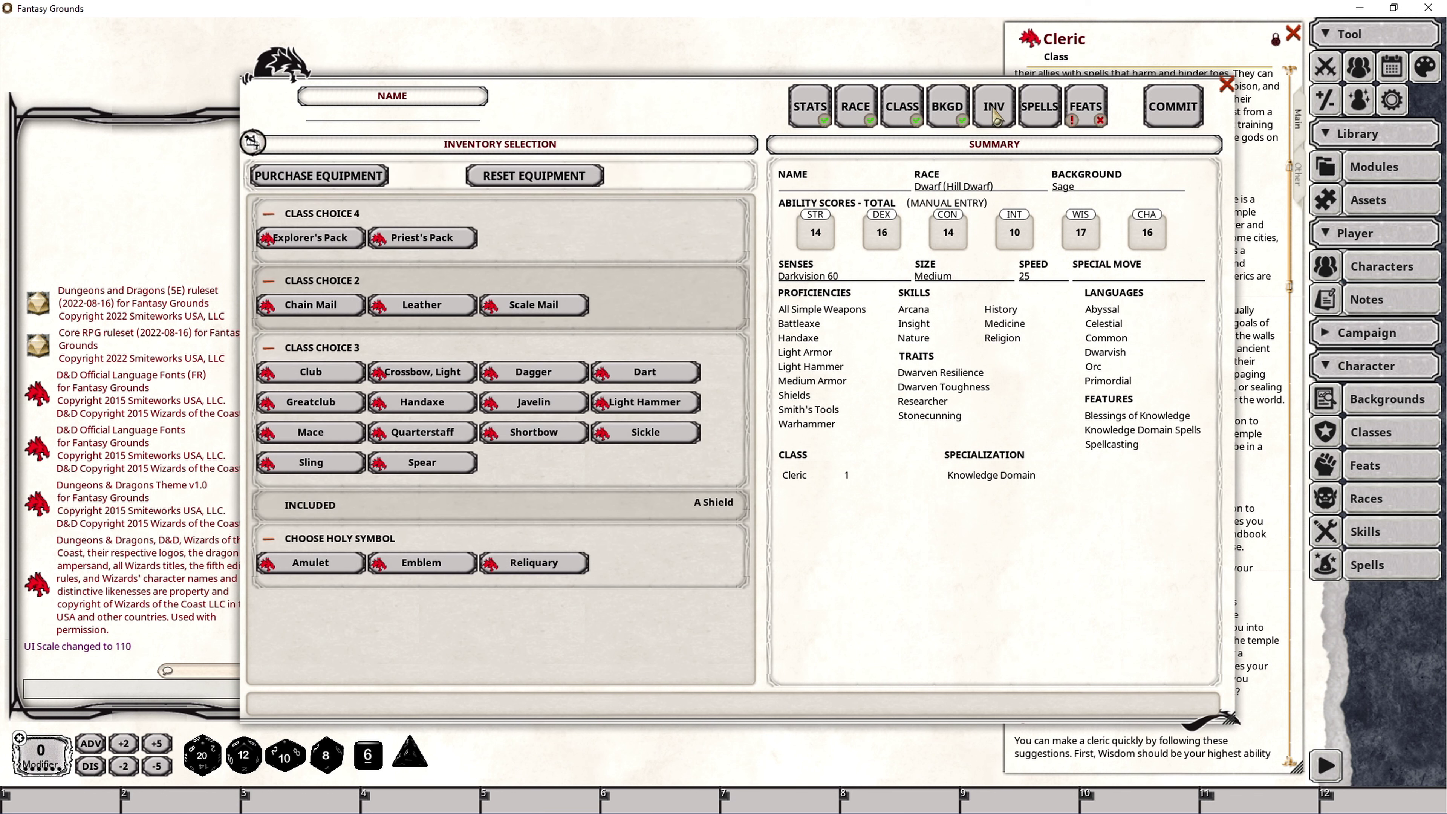
{"action": "left_click", "coordinate": [314, 242]}
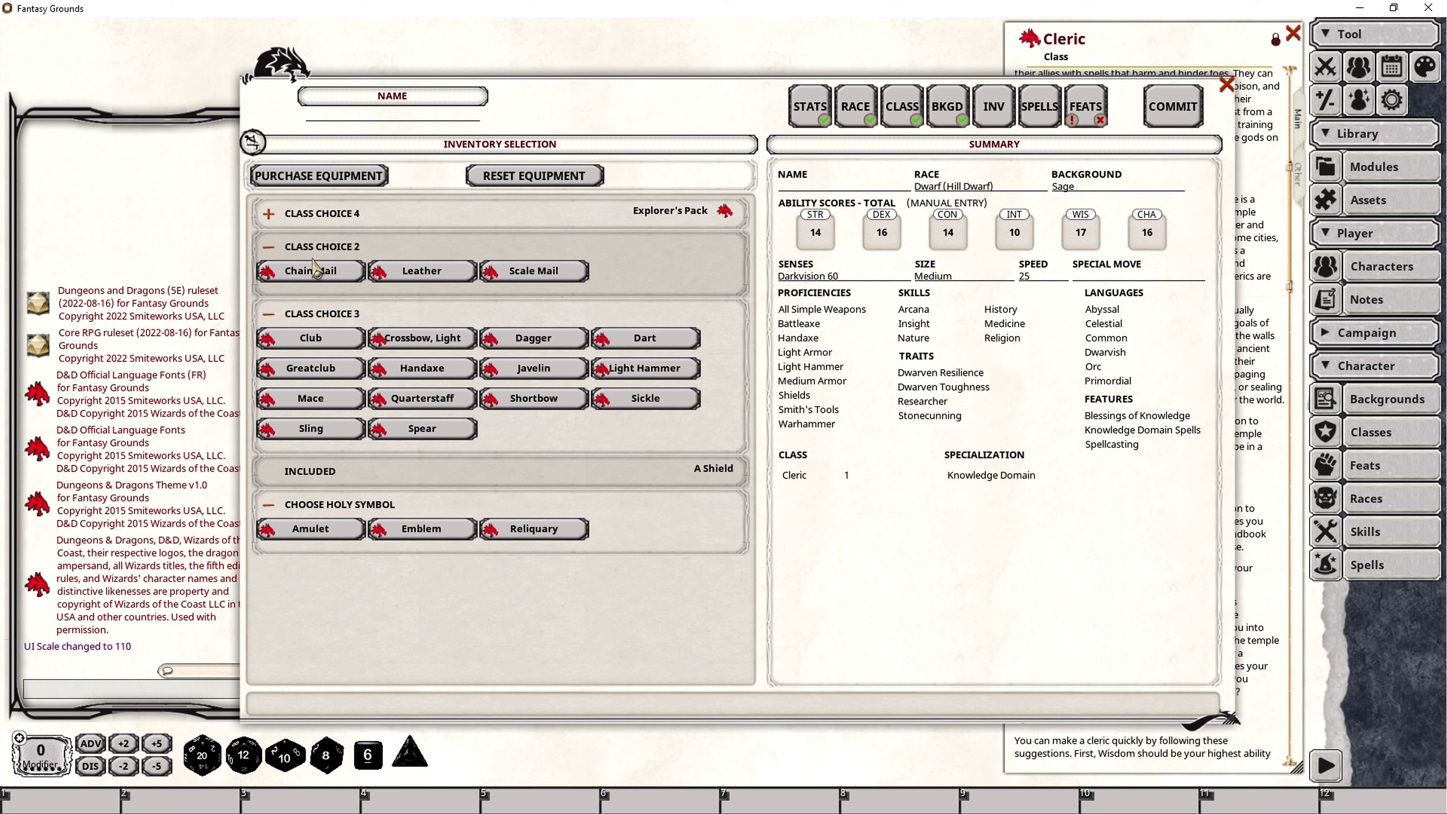
{"action": "left_click", "coordinate": [310, 269]}
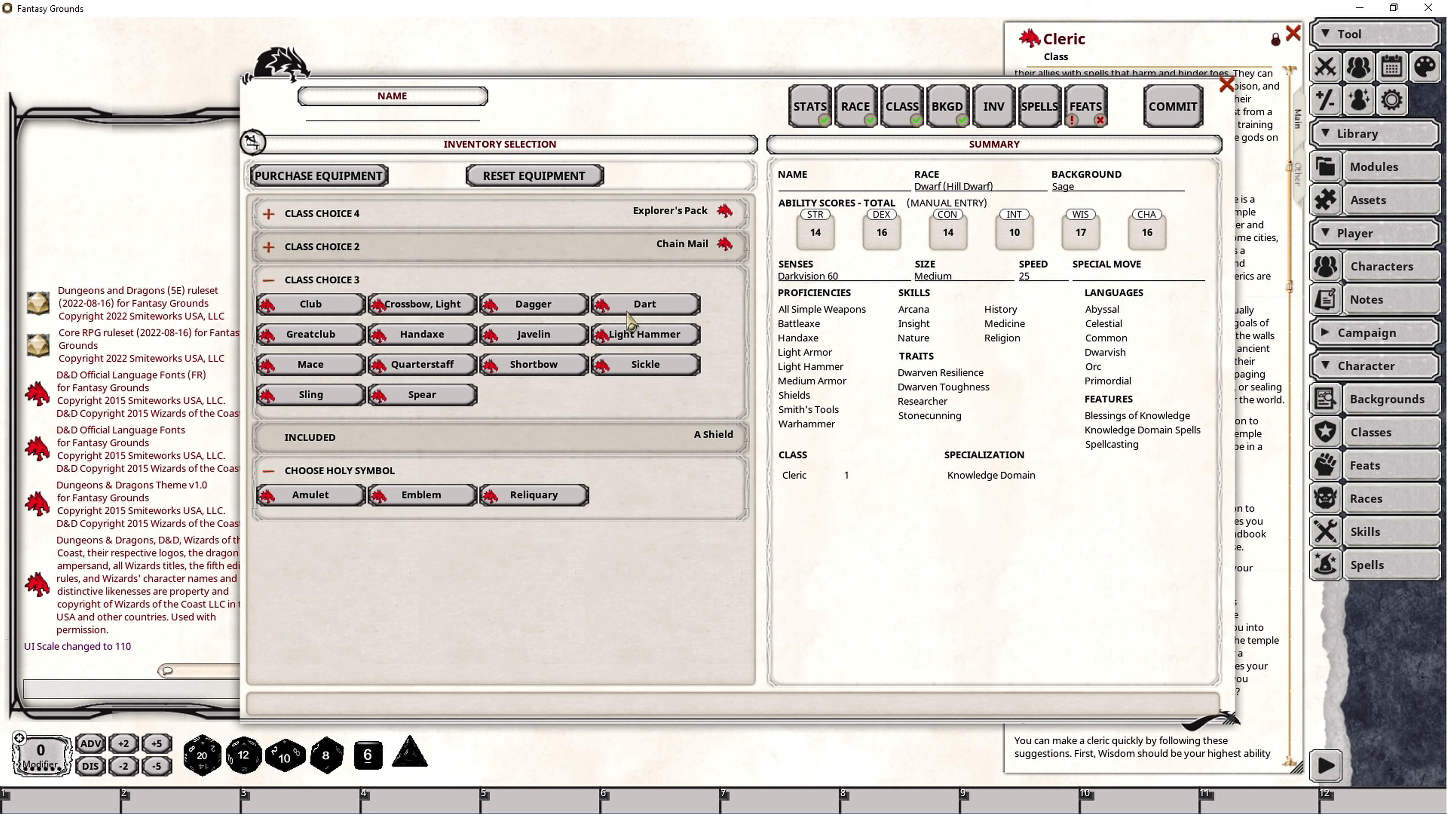
{"action": "left_click", "coordinate": [323, 366]}
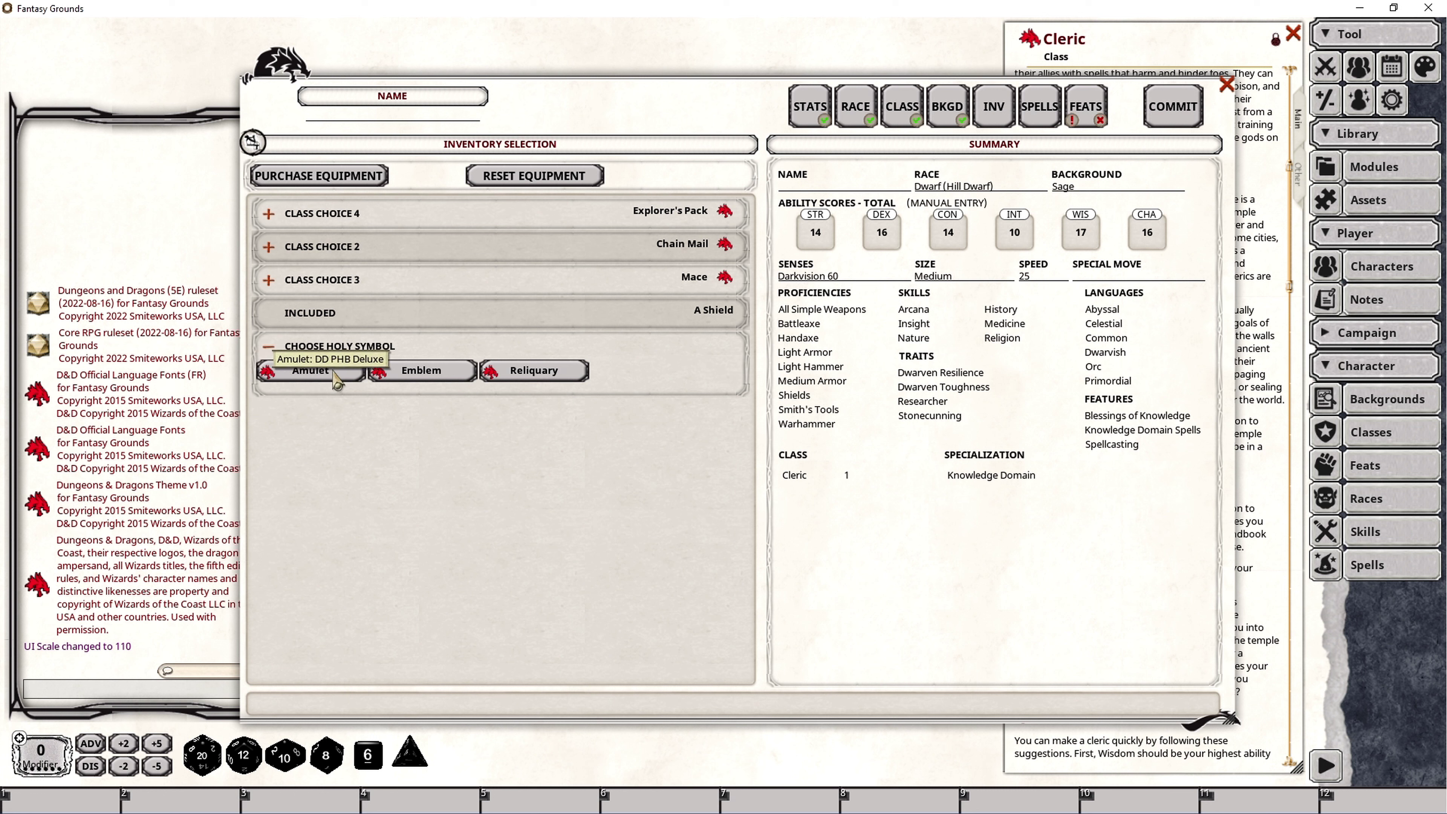
{"action": "left_click", "coordinate": [421, 374]}
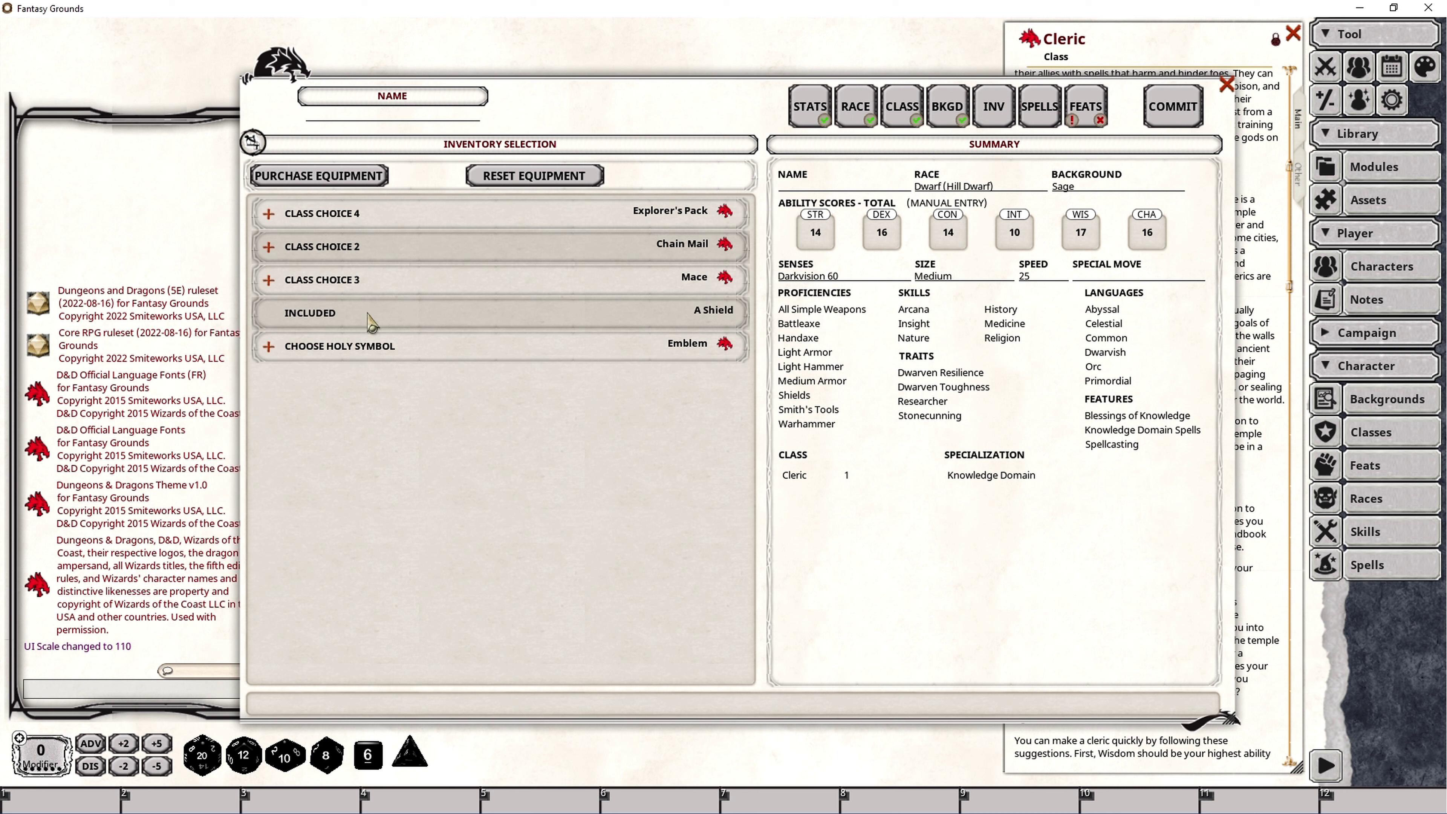
Add Guidance, Spare The Dying and Sacred Flame as the cleric's cantrips.
{"action": "left_click", "coordinate": [1041, 121]}
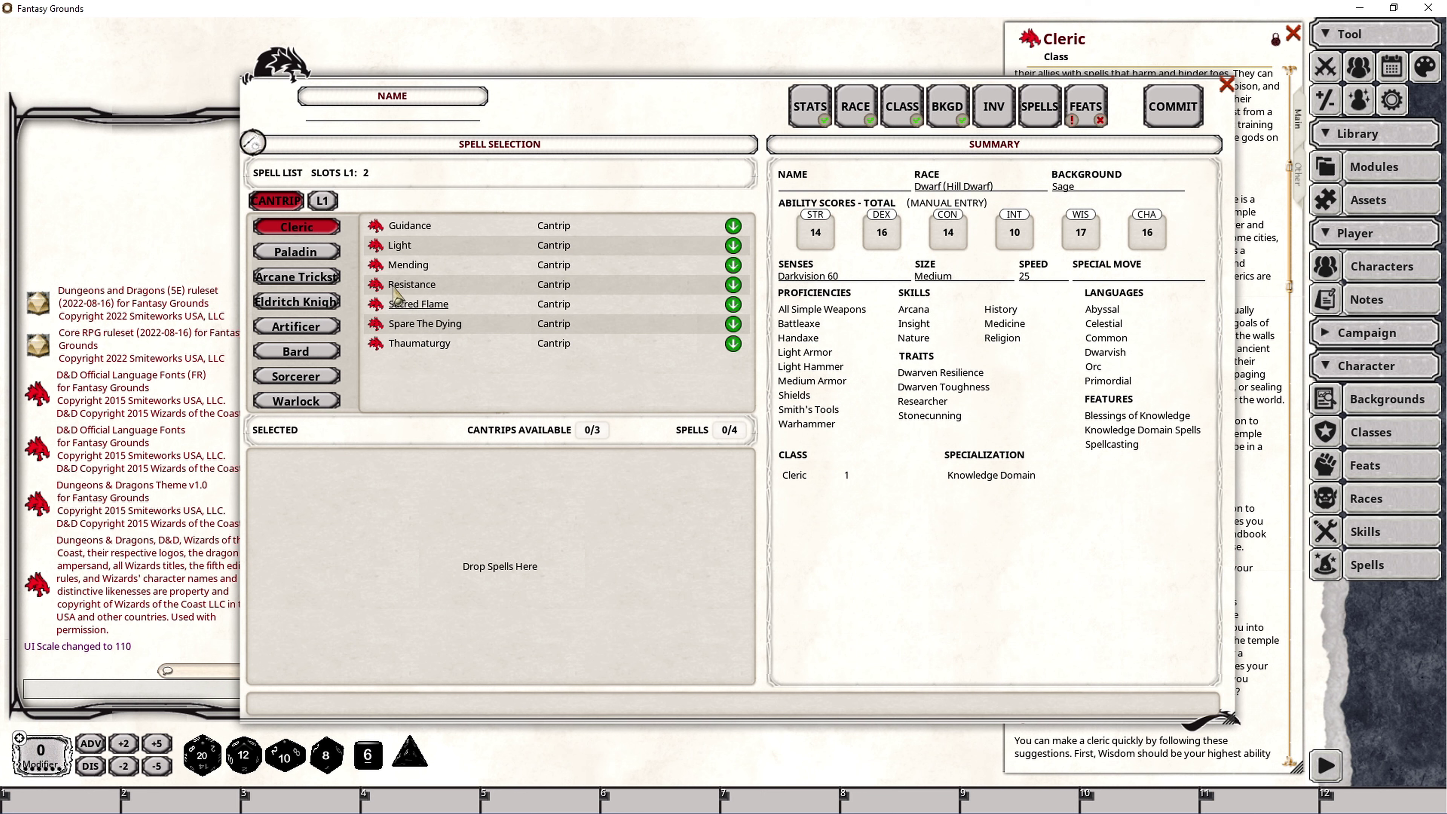
{"action": "left_click_drag", "start_coordinate": [401, 232], "coordinate": [442, 223]}
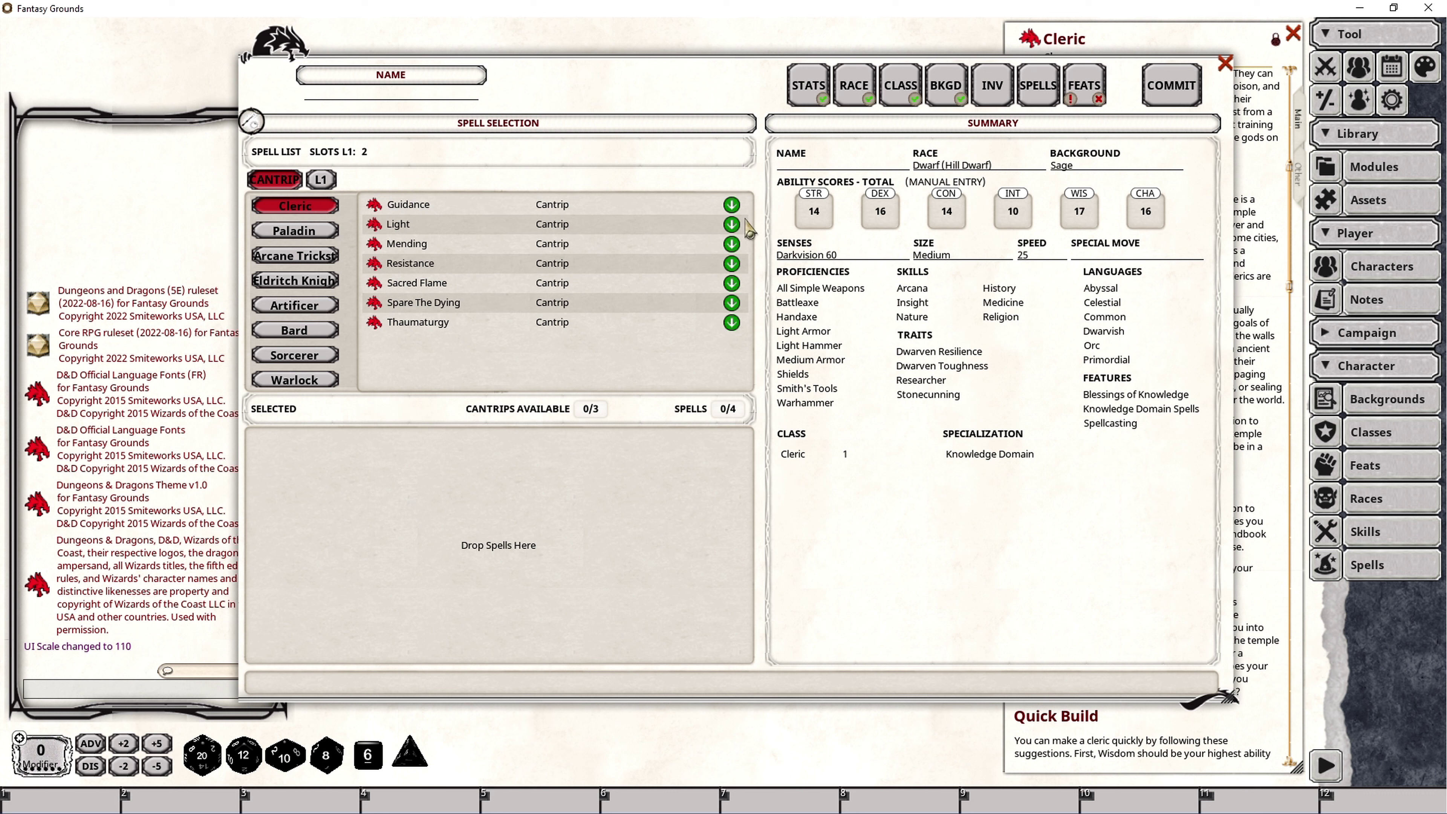
{"action": "left_click", "coordinate": [732, 205]}
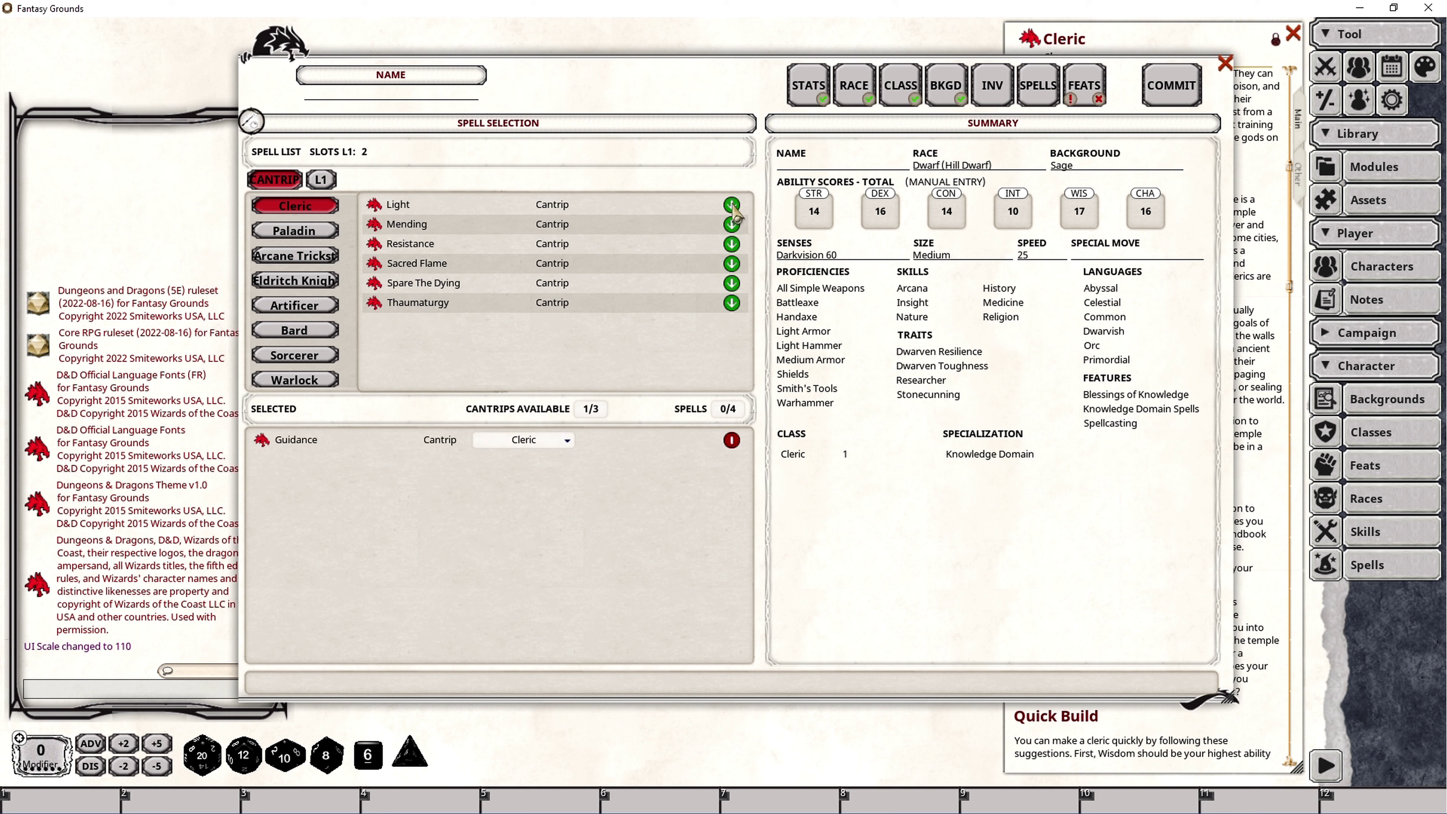
{"action": "left_click", "coordinate": [732, 283]}
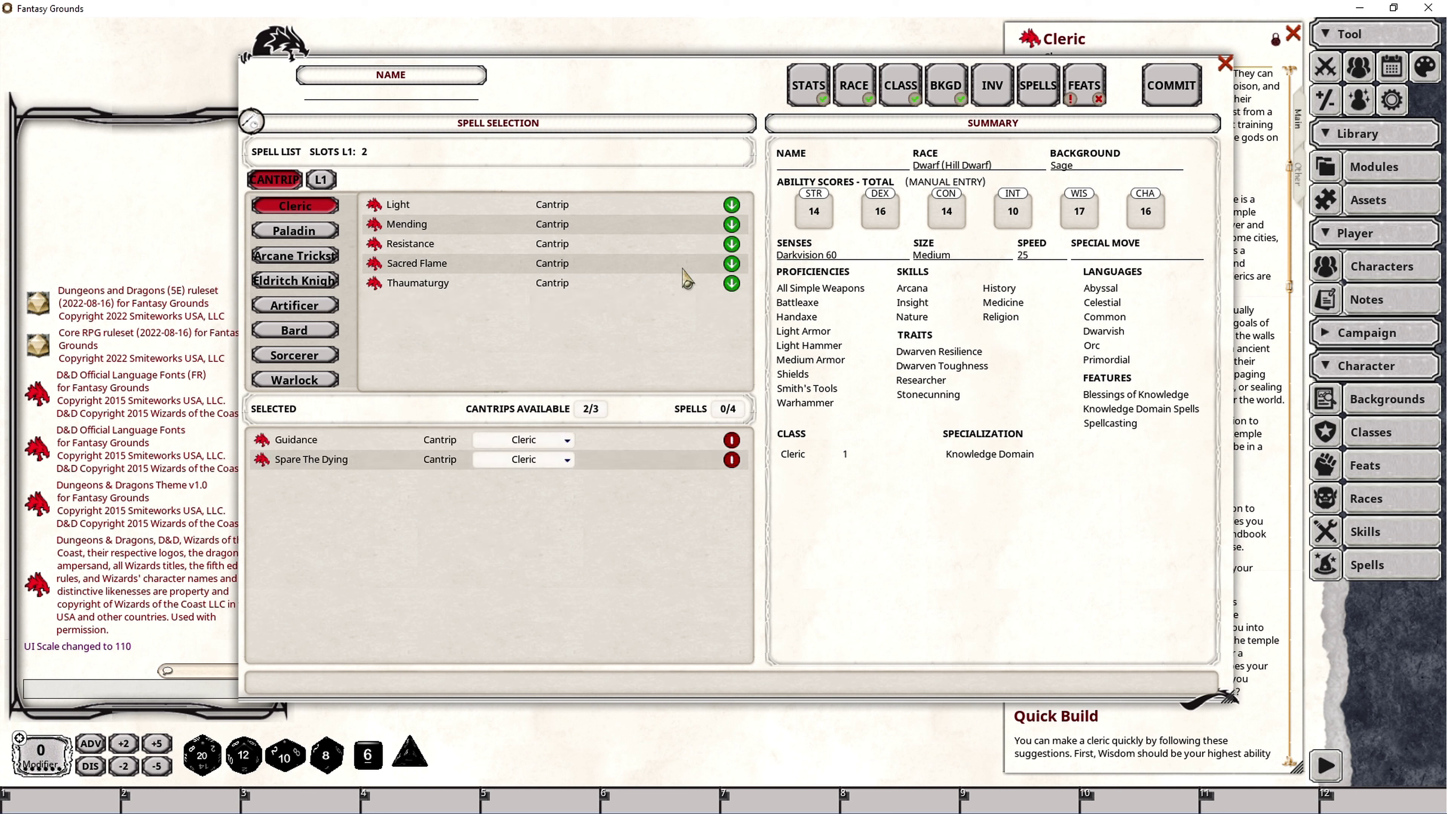
{"action": "left_click", "coordinate": [732, 264]}
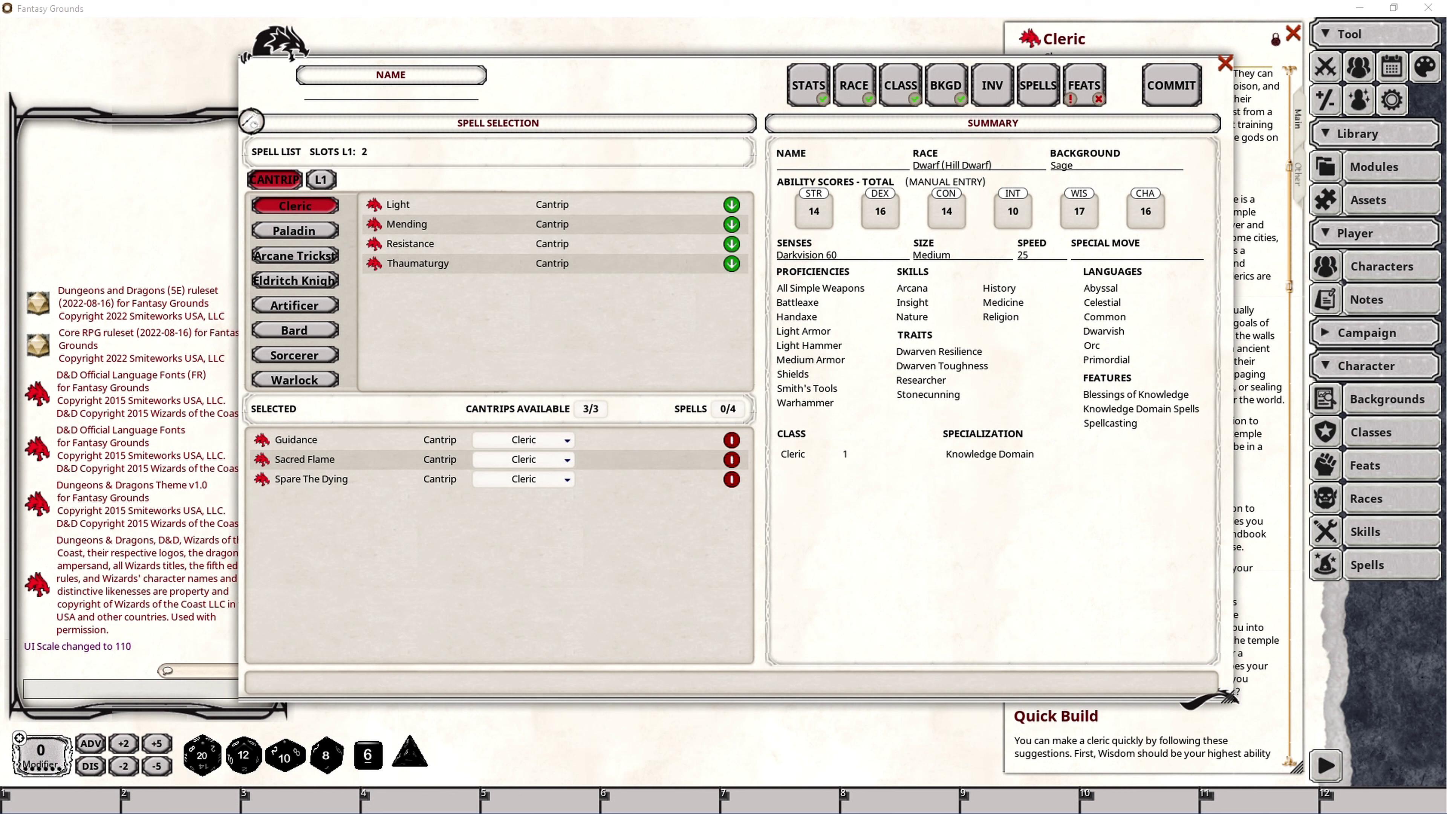
{"action": "left_click", "coordinate": [432, 295]}
Add Cure Wounds, Healing Word, Sanctuary and Guiding Bolt as the cleric's level 1 spells.
{"action": "left_click", "coordinate": [321, 180]}
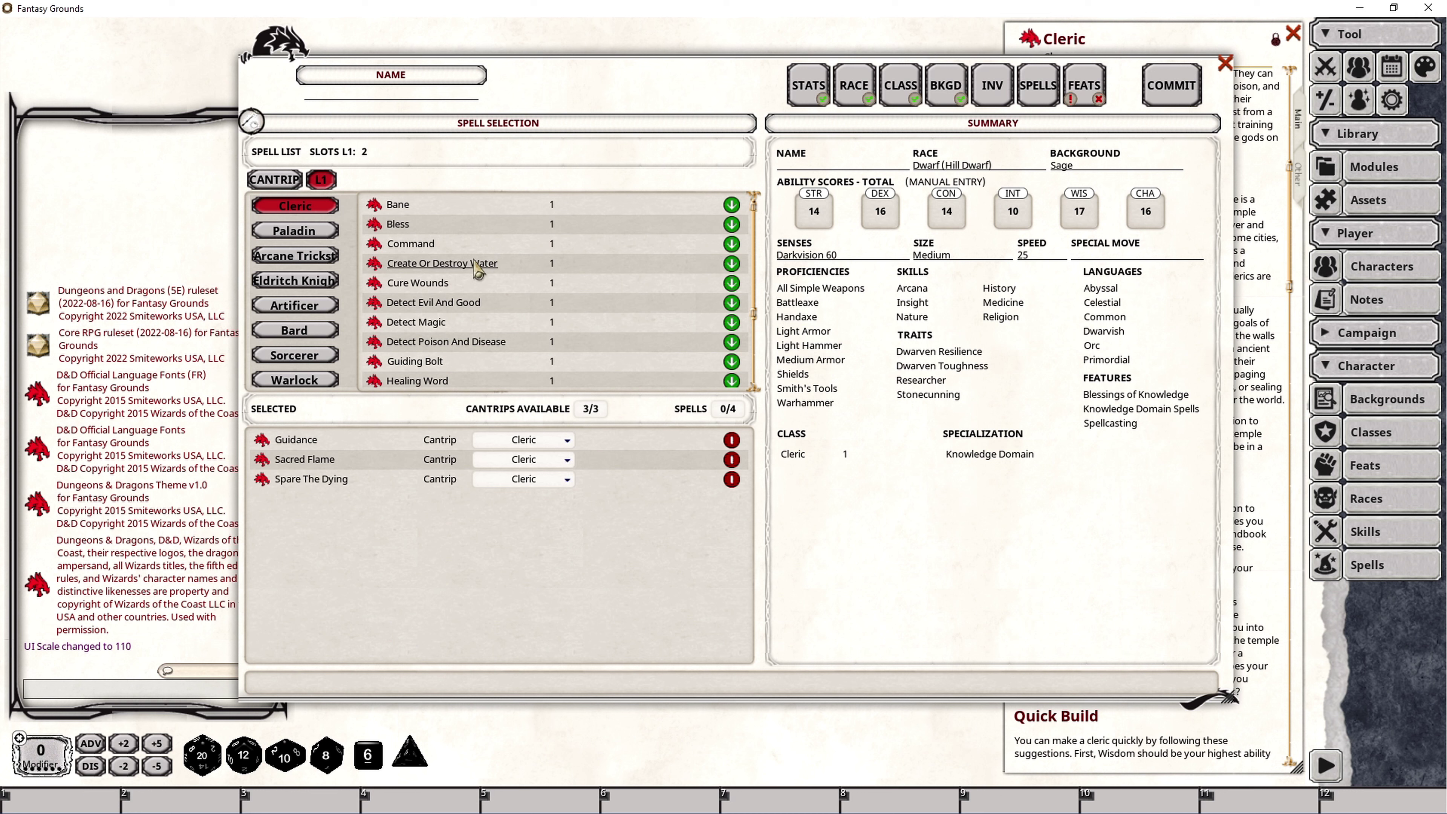
{"action": "left_click", "coordinate": [732, 283]}
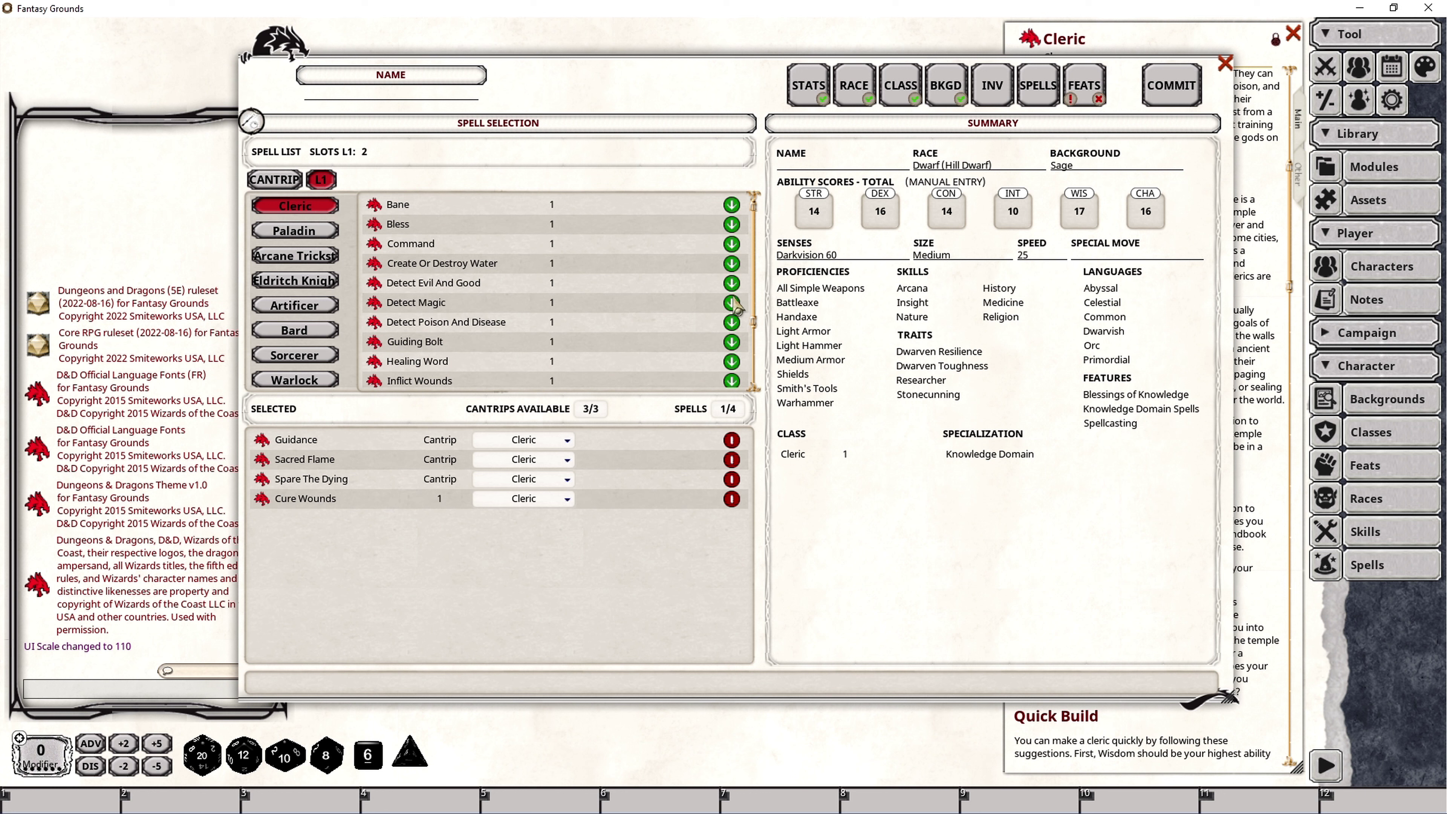
{"action": "left_click", "coordinate": [731, 363]}
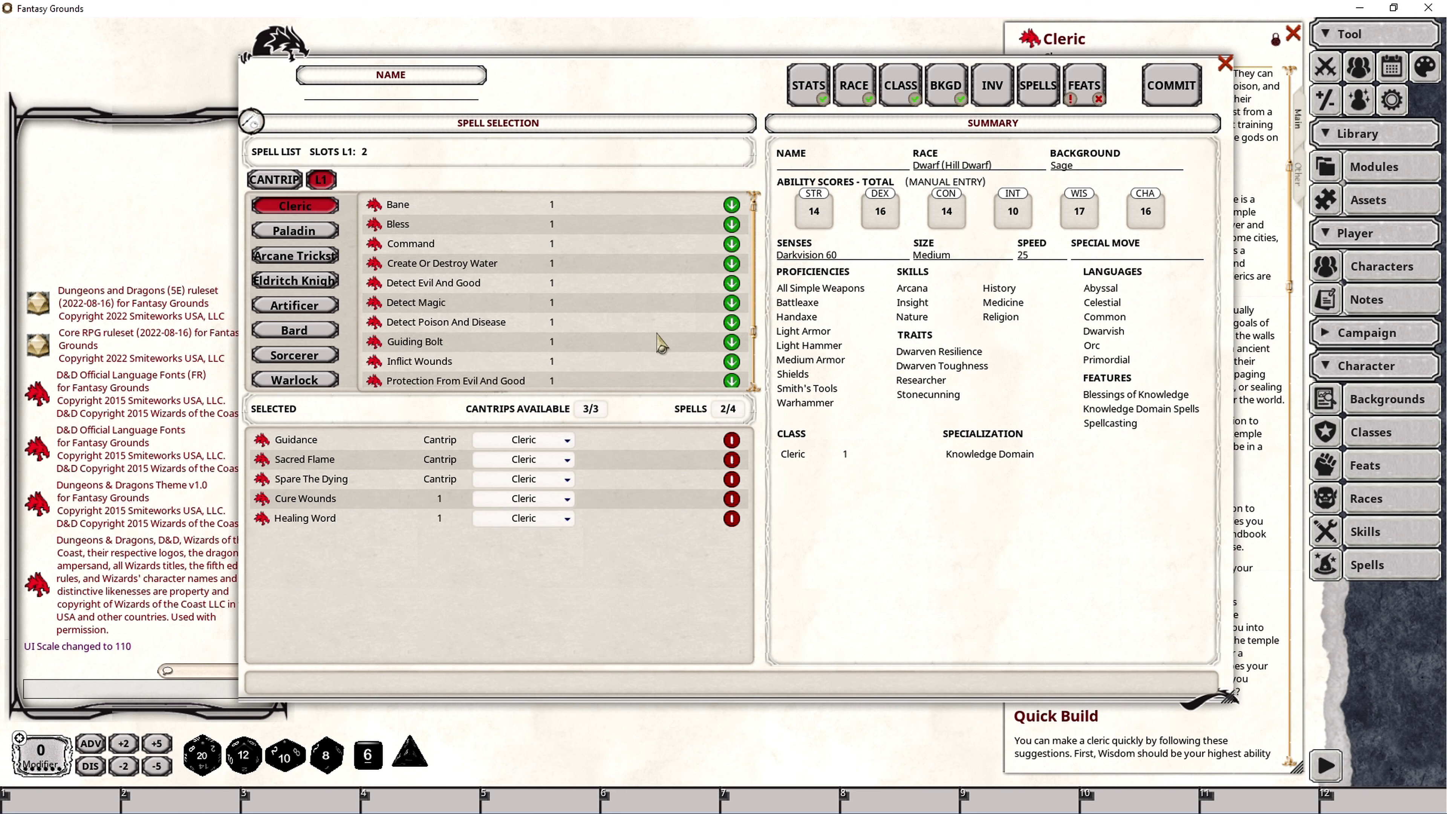
{"action": "scroll", "coordinate": [653, 342], "scroll_direction": "down", "scroll_amount": 3}
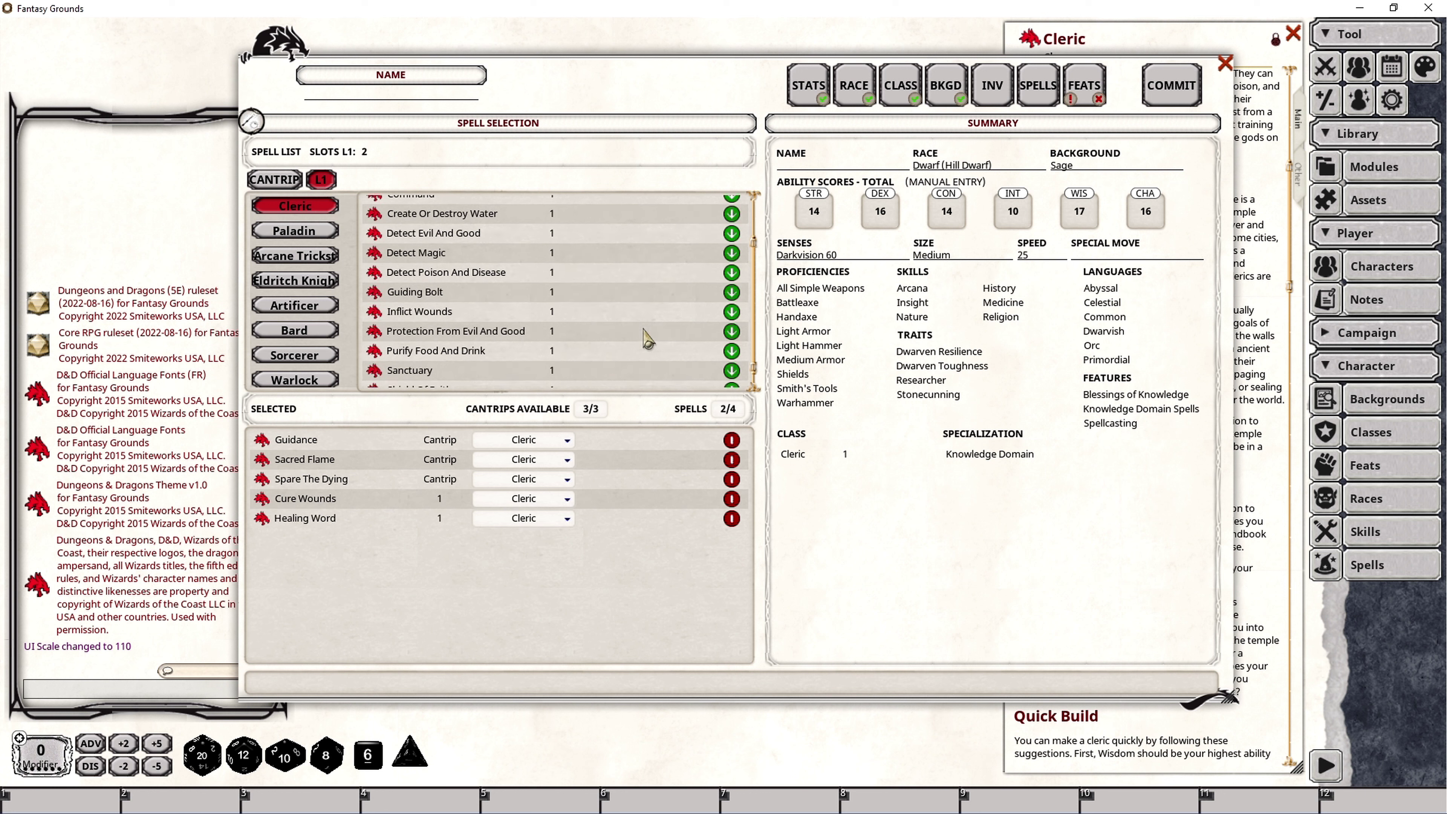
{"action": "left_click", "coordinate": [732, 371]}
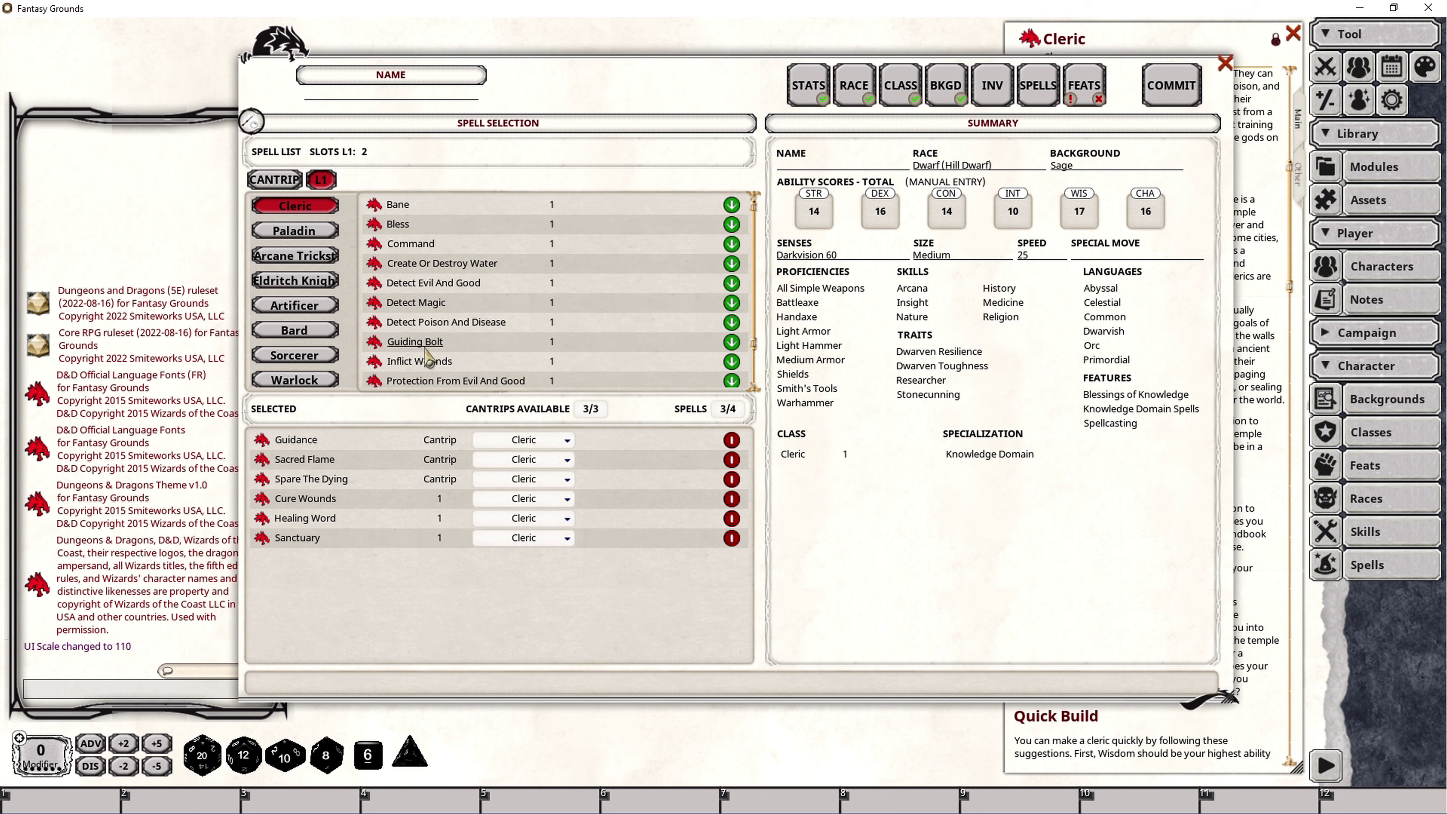
{"action": "left_click", "coordinate": [731, 341]}
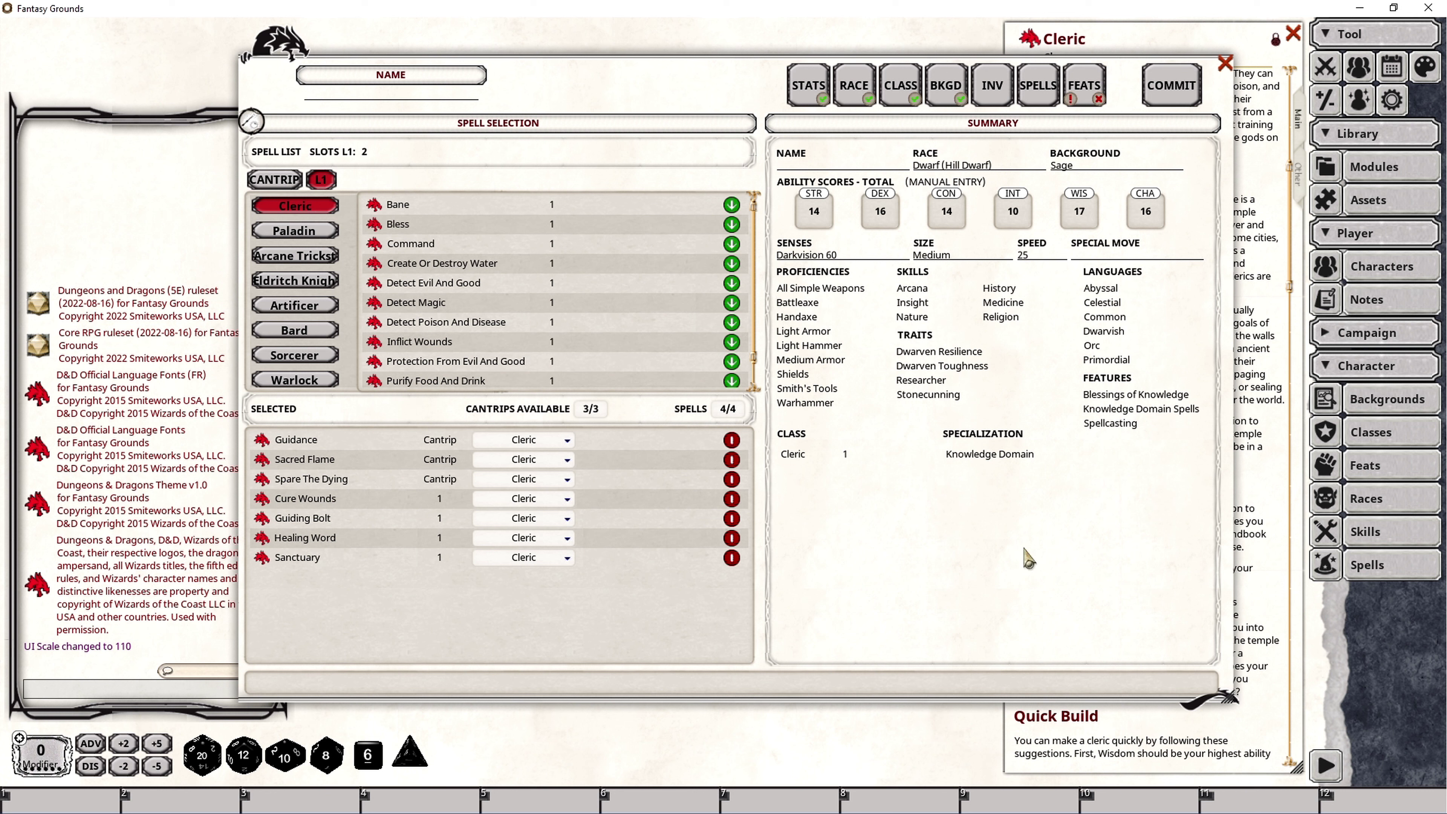
Check the feat choices, name the character The Cleric (Base Class) and commit it.
{"action": "left_click", "coordinate": [1084, 86]}
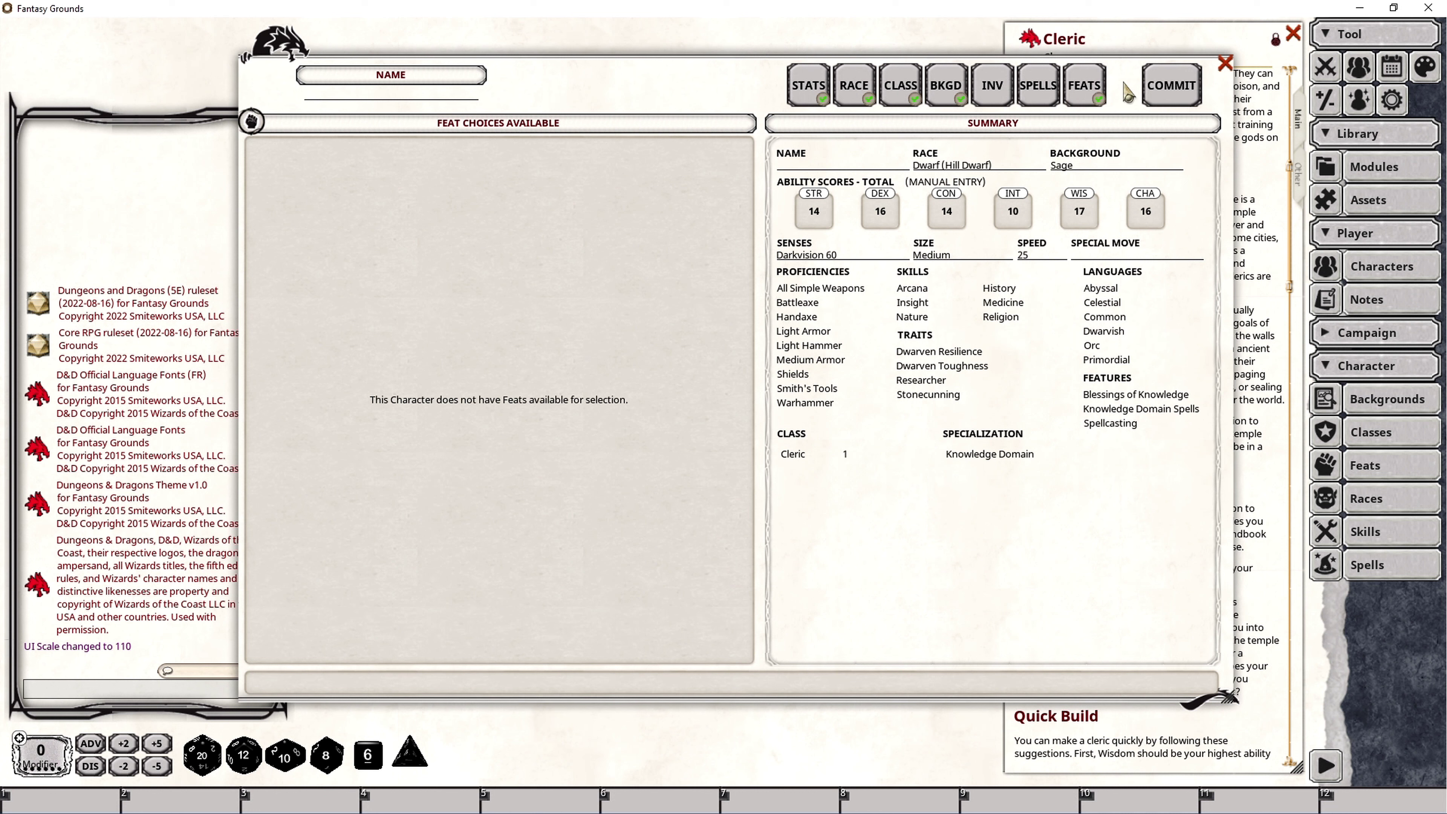
{"action": "left_click", "coordinate": [405, 97]}
{"action": "type", "text": "The Cleric (Base Class0"}
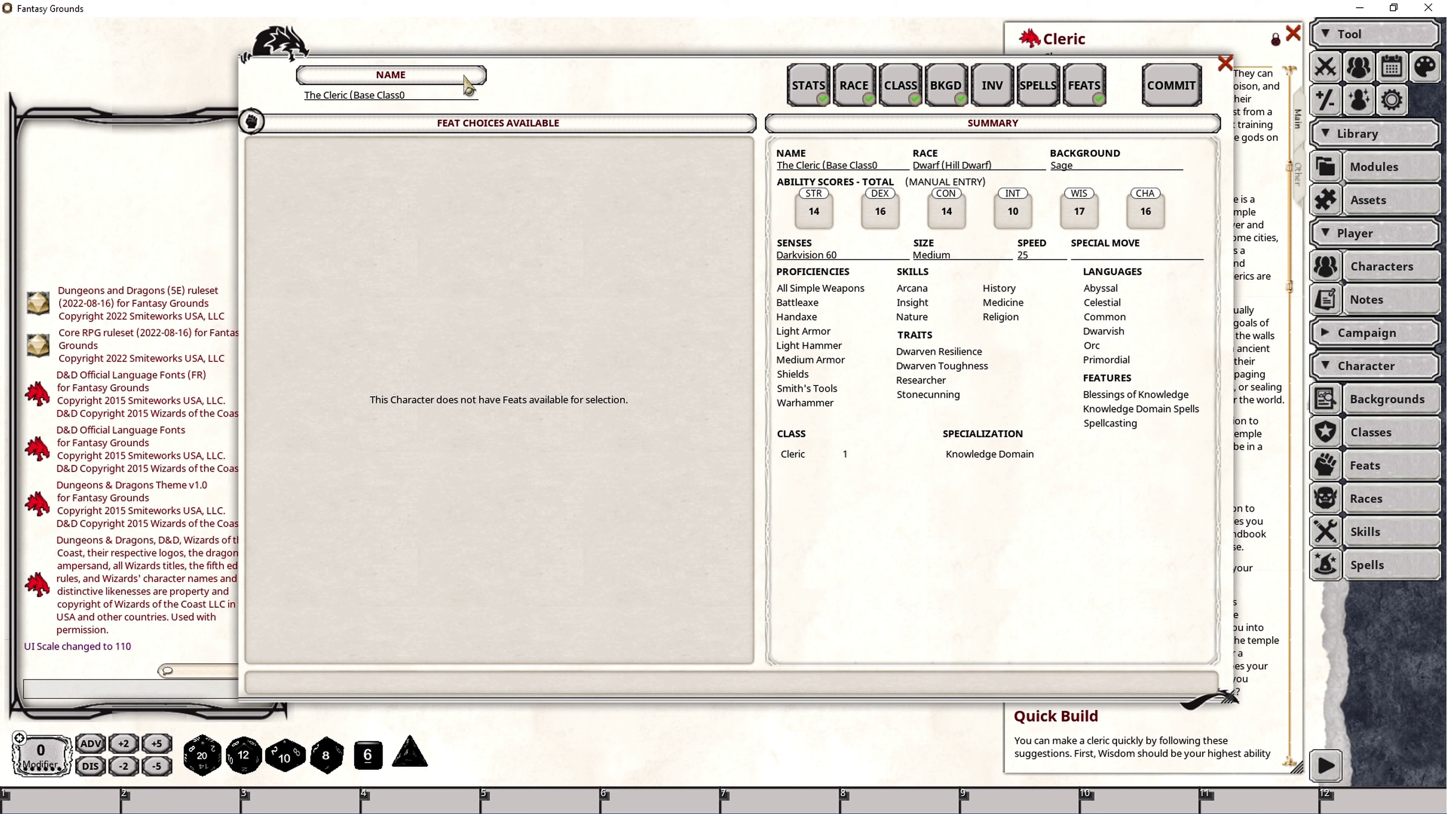
{"action": "key", "text": "BackSpace"}
{"action": "type", "text": ")"}
{"action": "left_click", "coordinate": [1174, 95]}
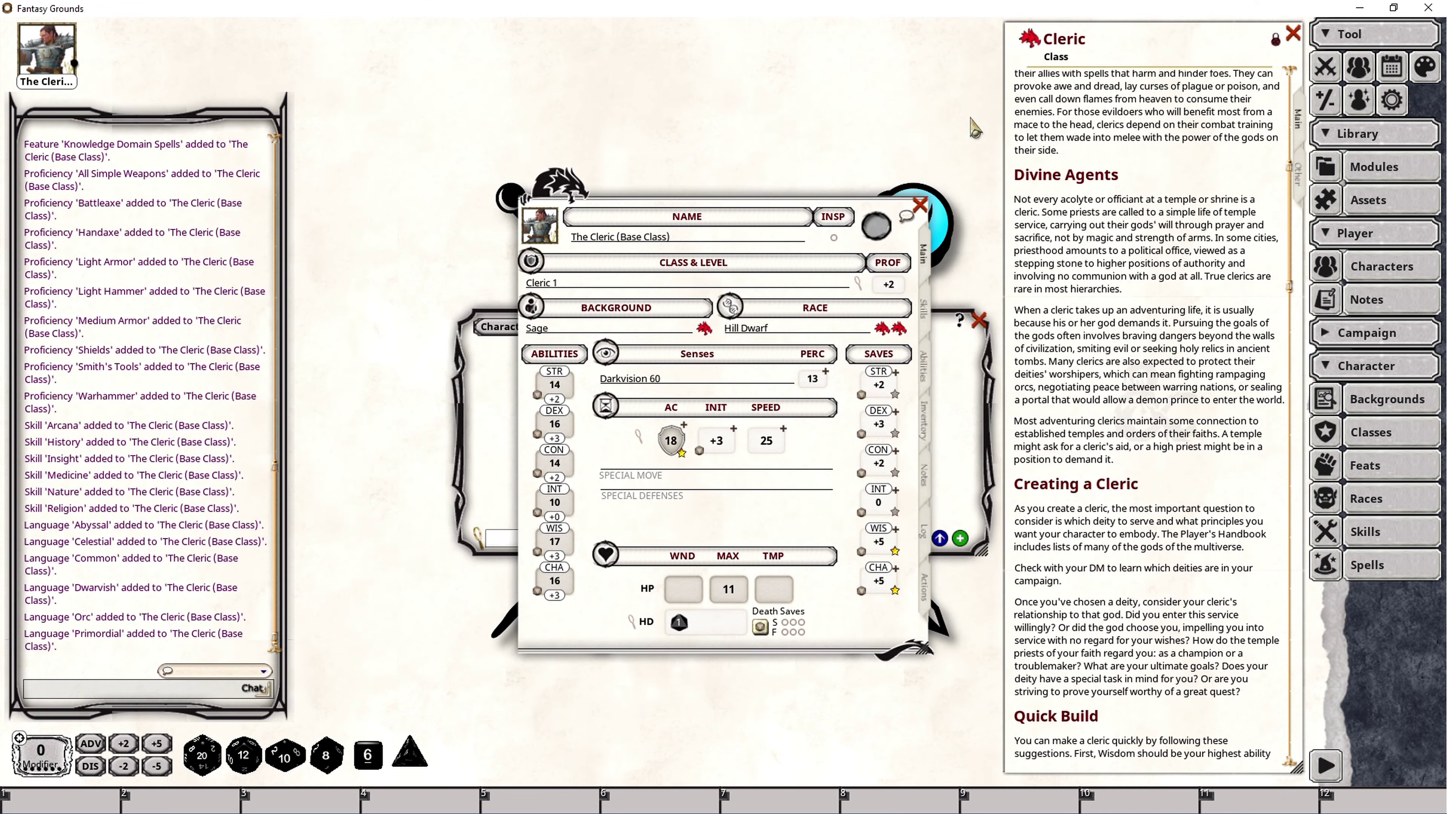
Move the new character sheet beside the chat and close the Character Selection window.
{"action": "left_click_drag", "start_coordinate": [722, 206], "coordinate": [497, 103]}
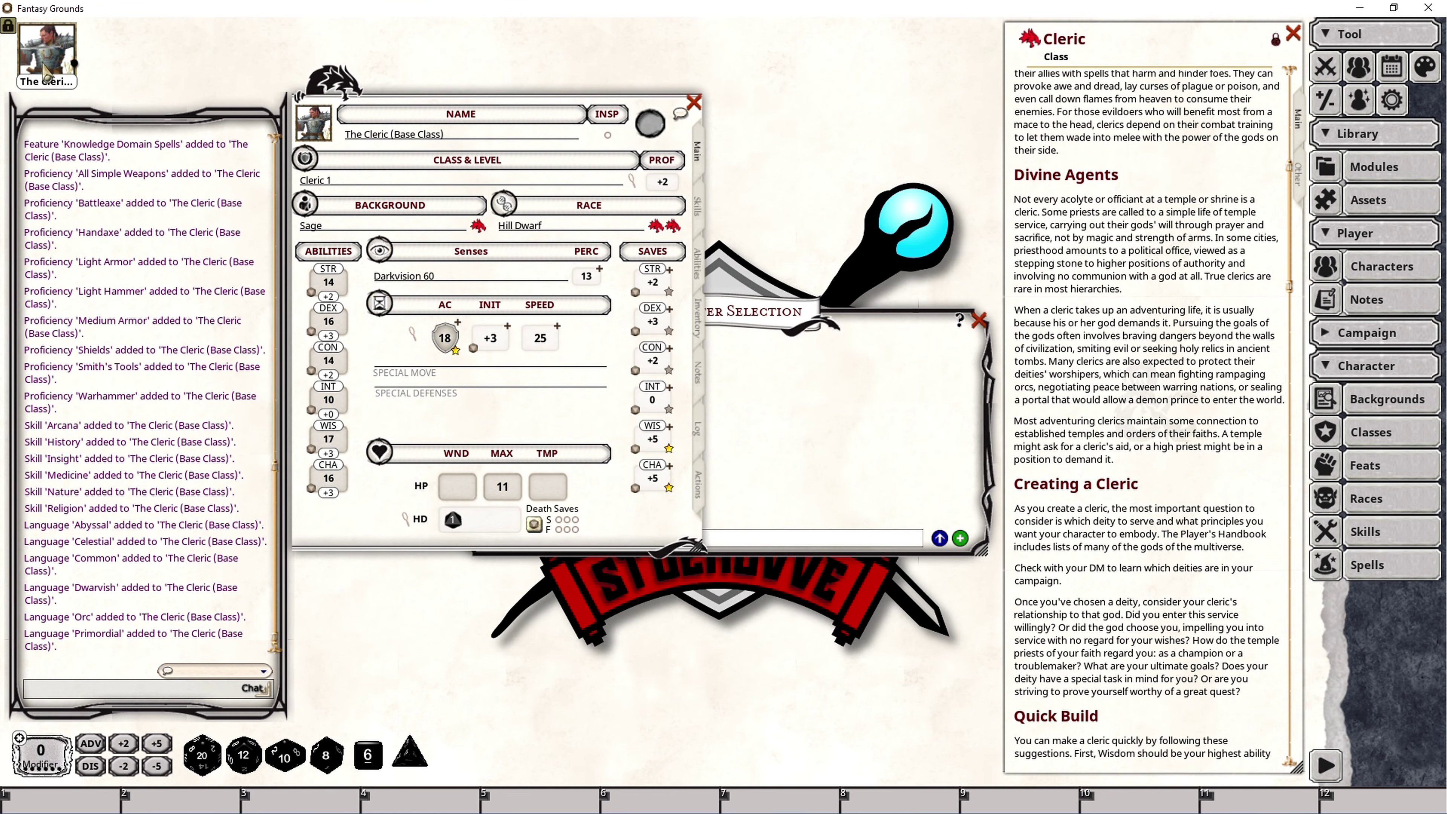
{"action": "left_click", "coordinate": [904, 364]}
{"action": "left_click", "coordinate": [980, 322]}
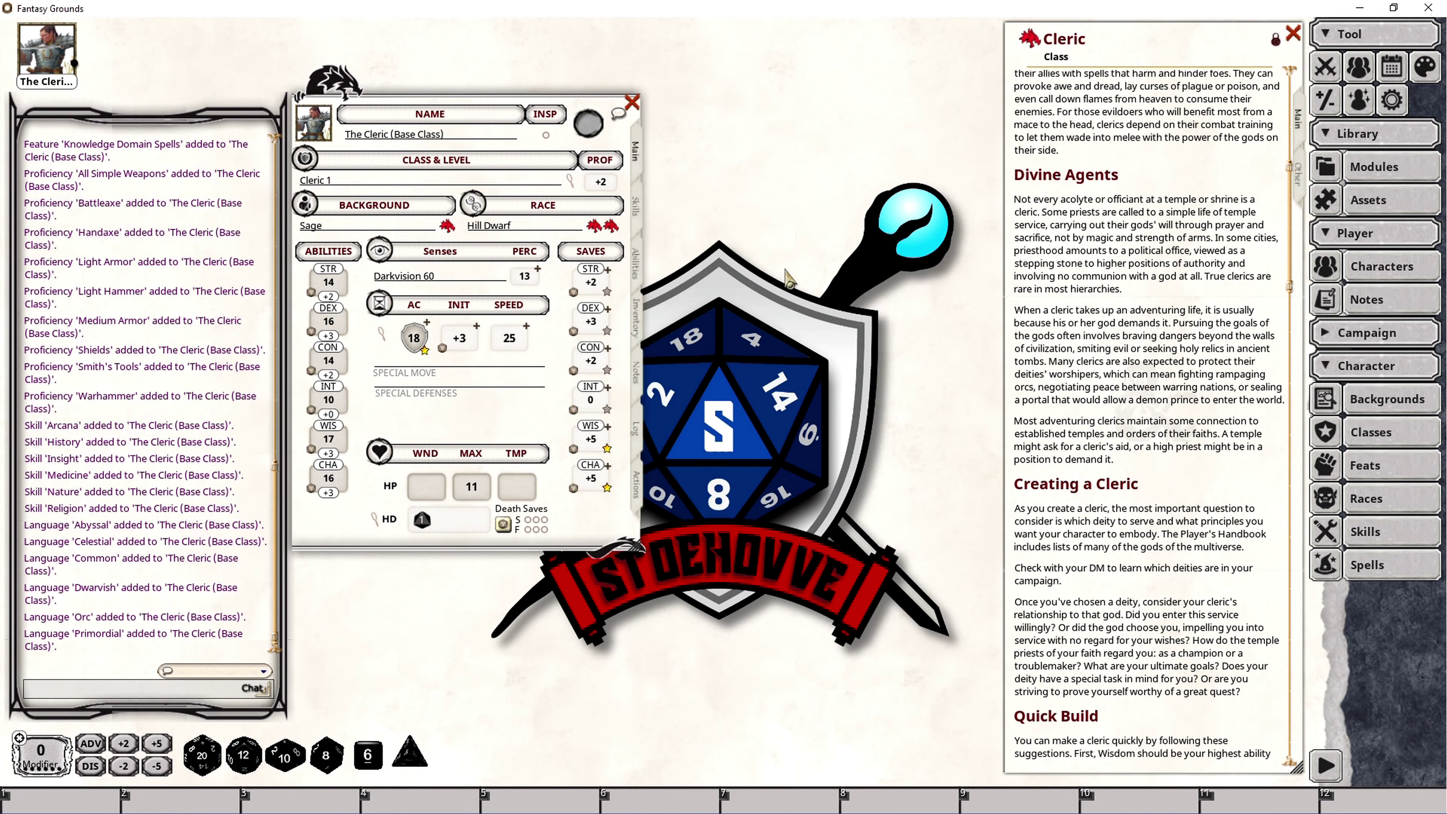
Review the character's actions and abilities, then add the Dwarven Resilience trait to the actions as a power, with the cantrip and level 1 spell groups collapsed.
{"action": "left_click", "coordinate": [637, 487]}
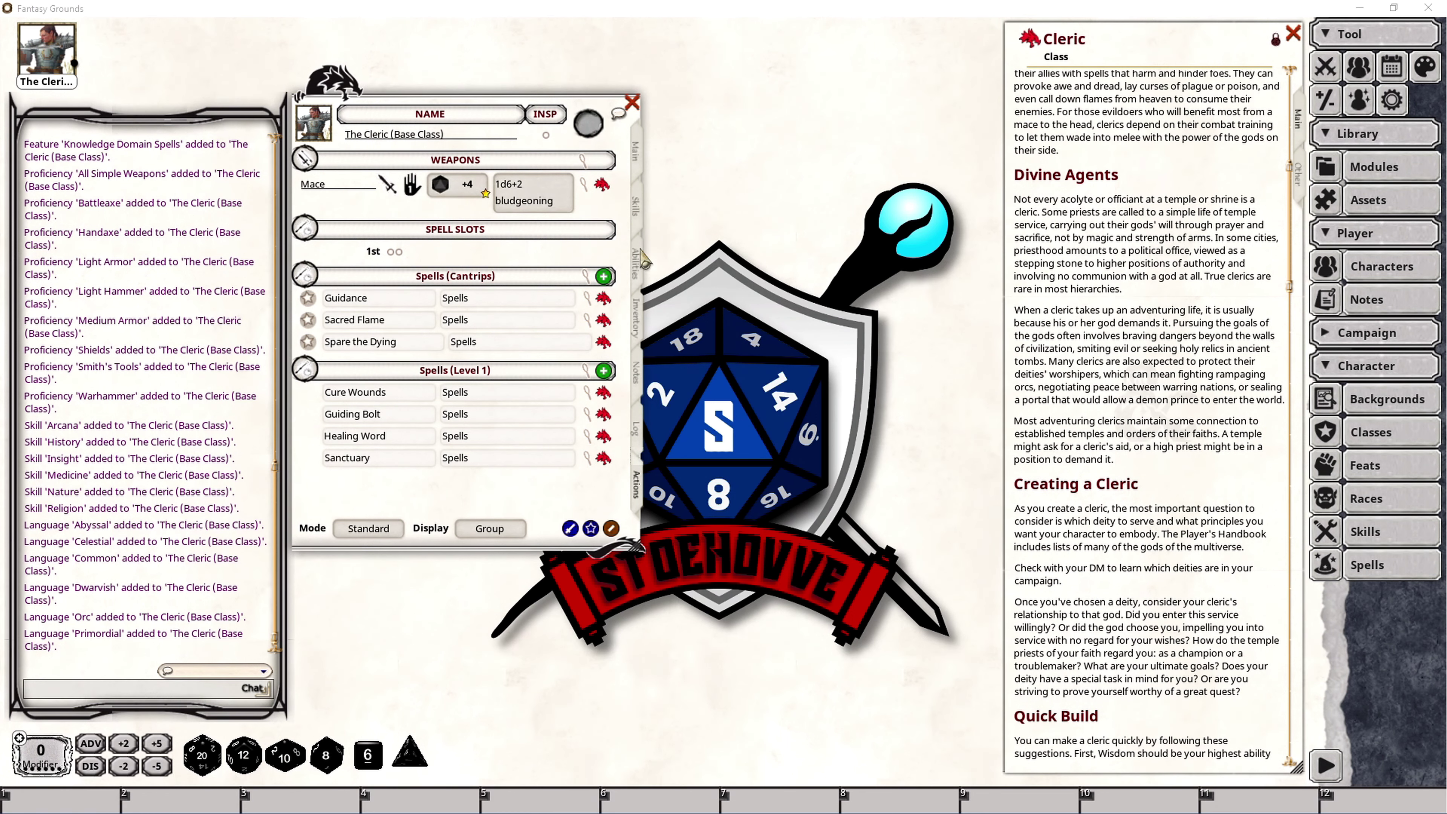
{"action": "left_click", "coordinate": [644, 261]}
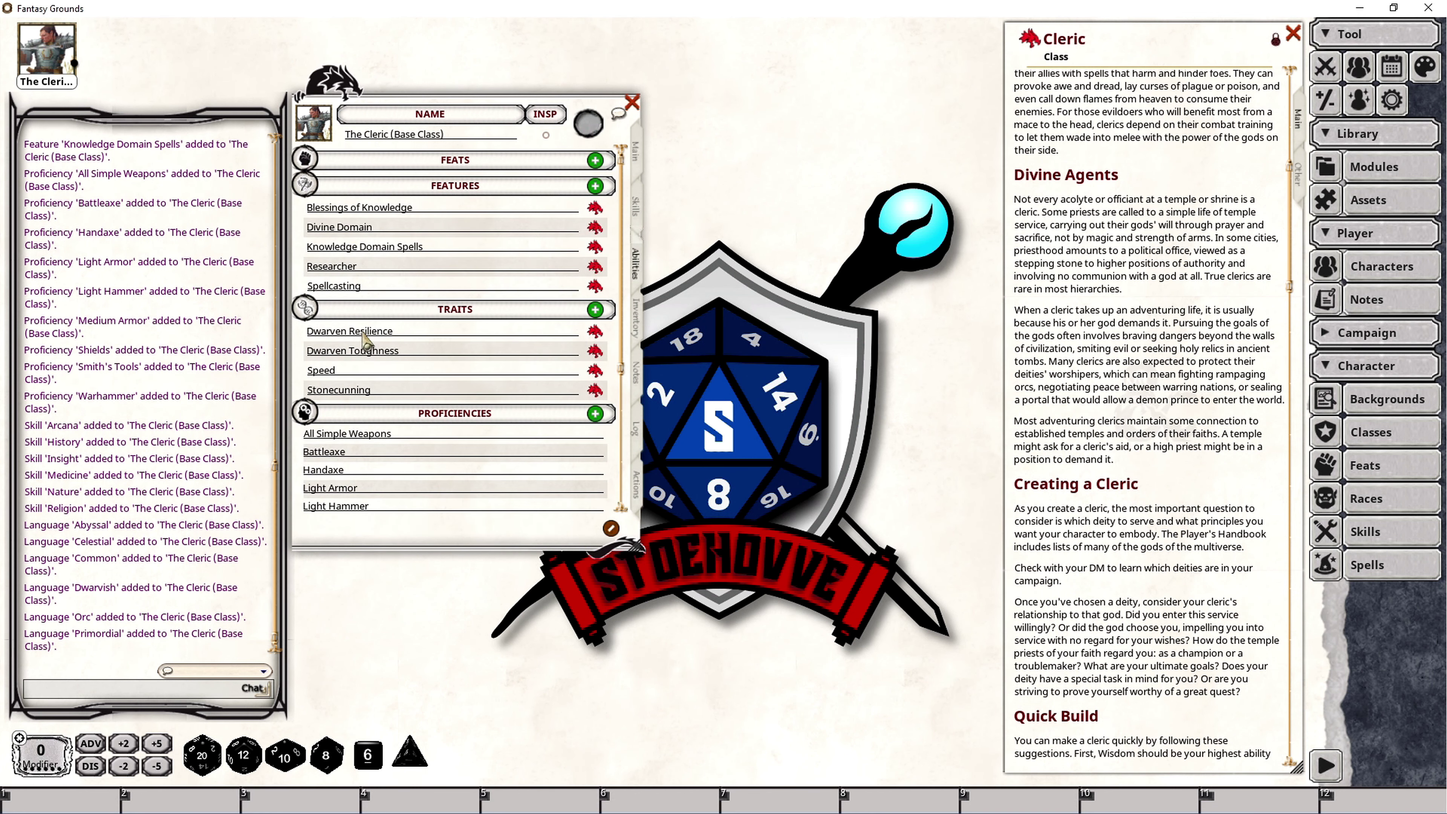
{"action": "left_click", "coordinate": [639, 486]}
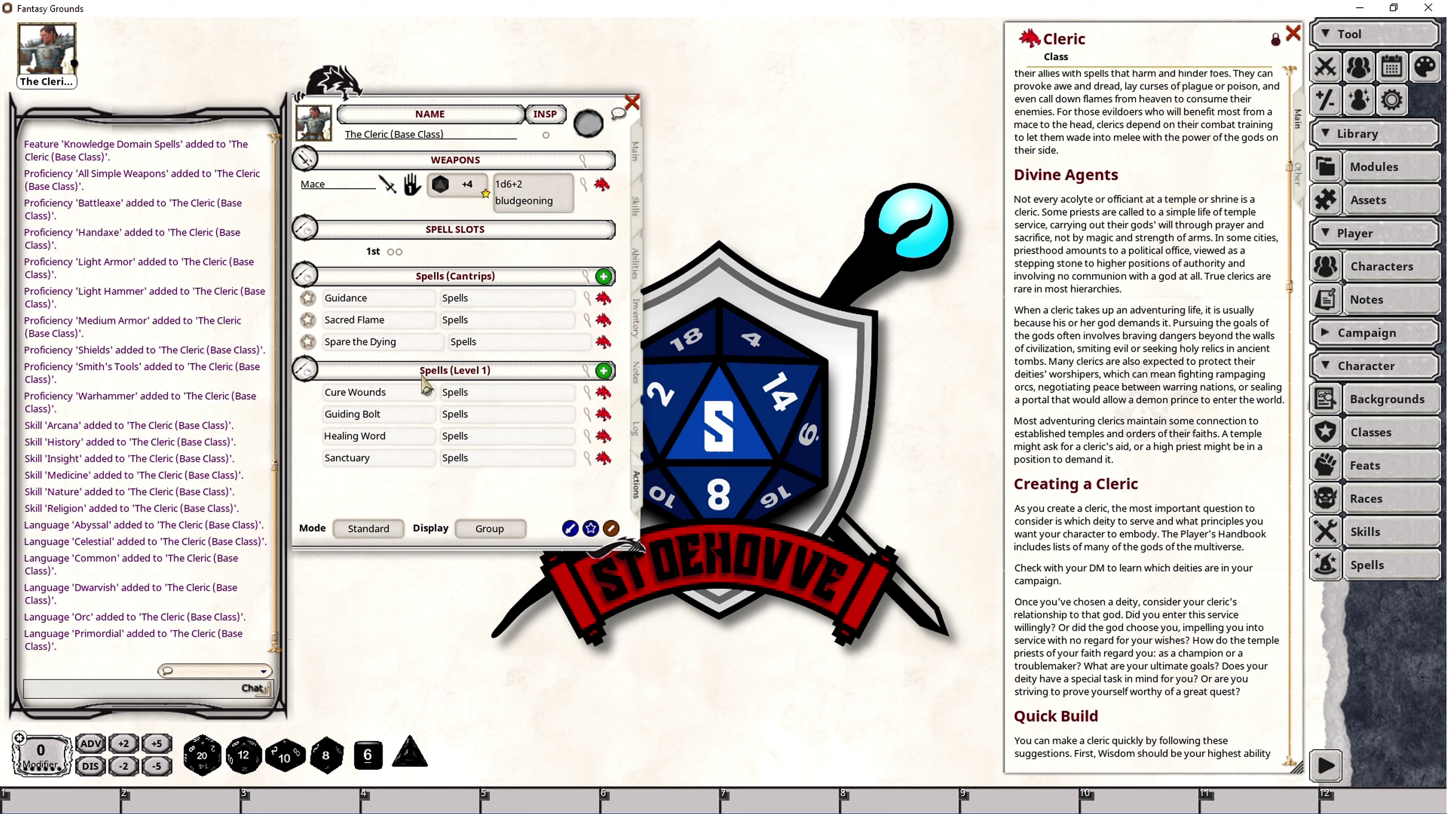
{"action": "left_click", "coordinate": [637, 265]}
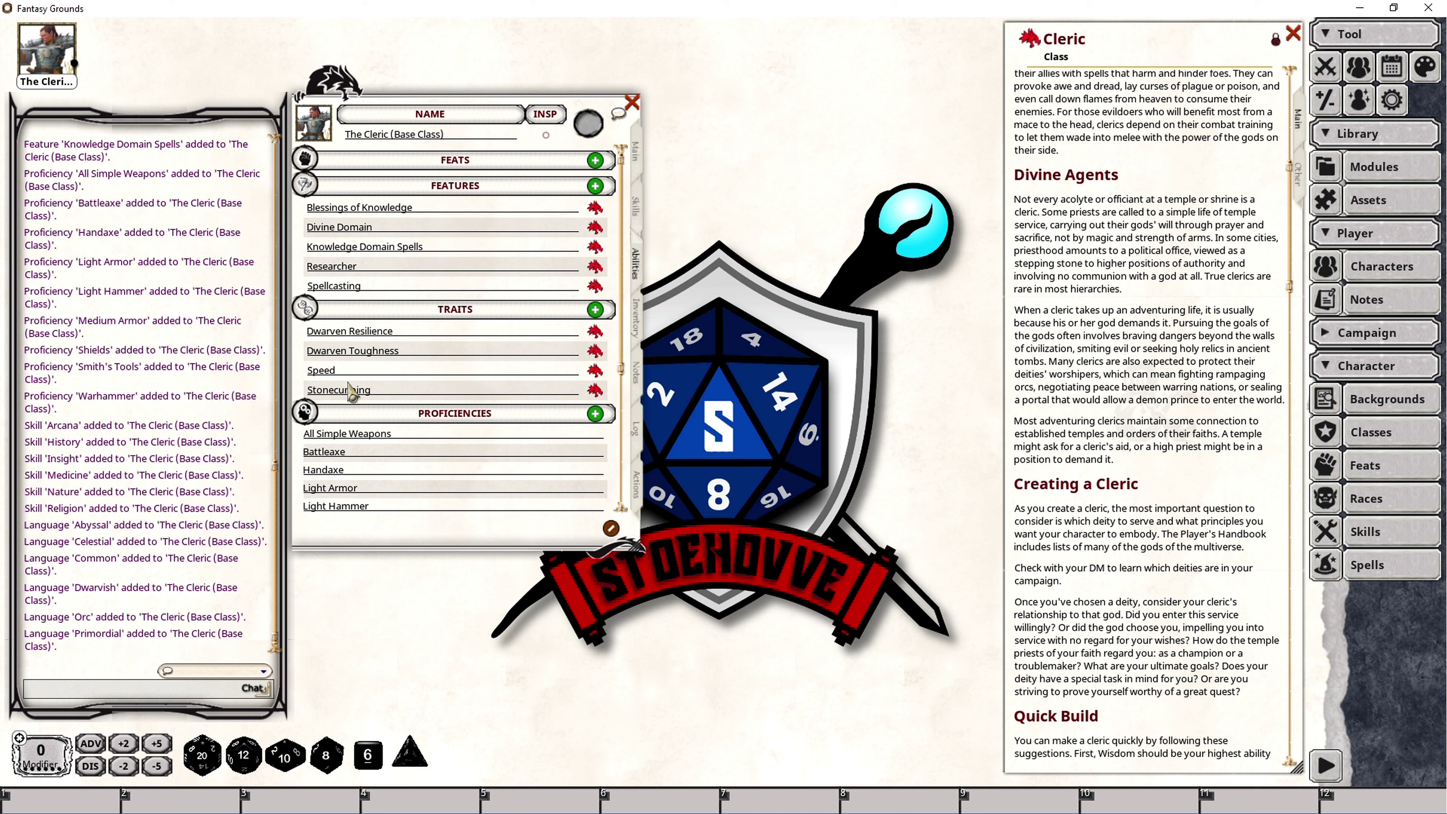
{"action": "left_click", "coordinate": [634, 484]}
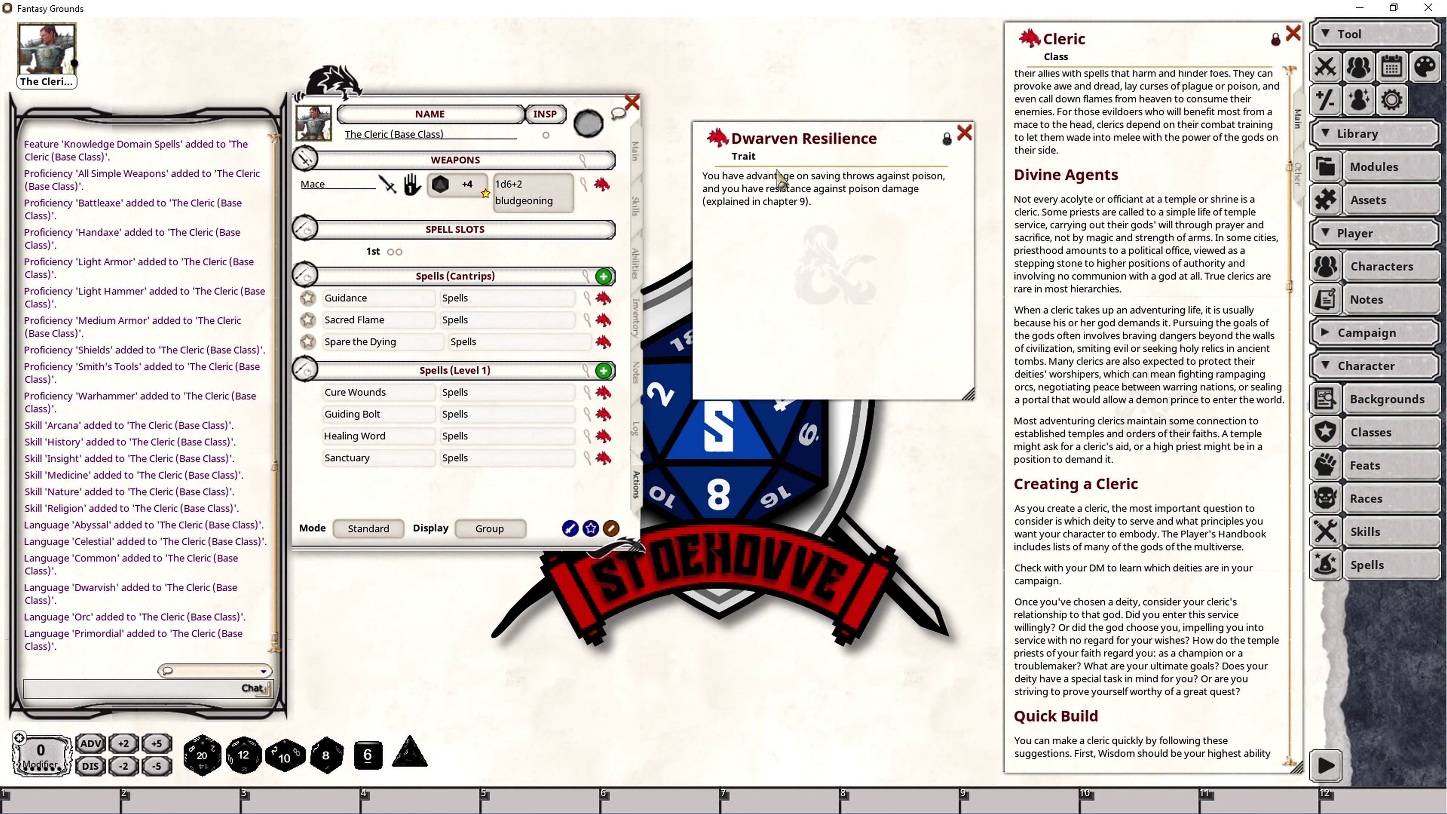
{"action": "left_click", "coordinate": [306, 371]}
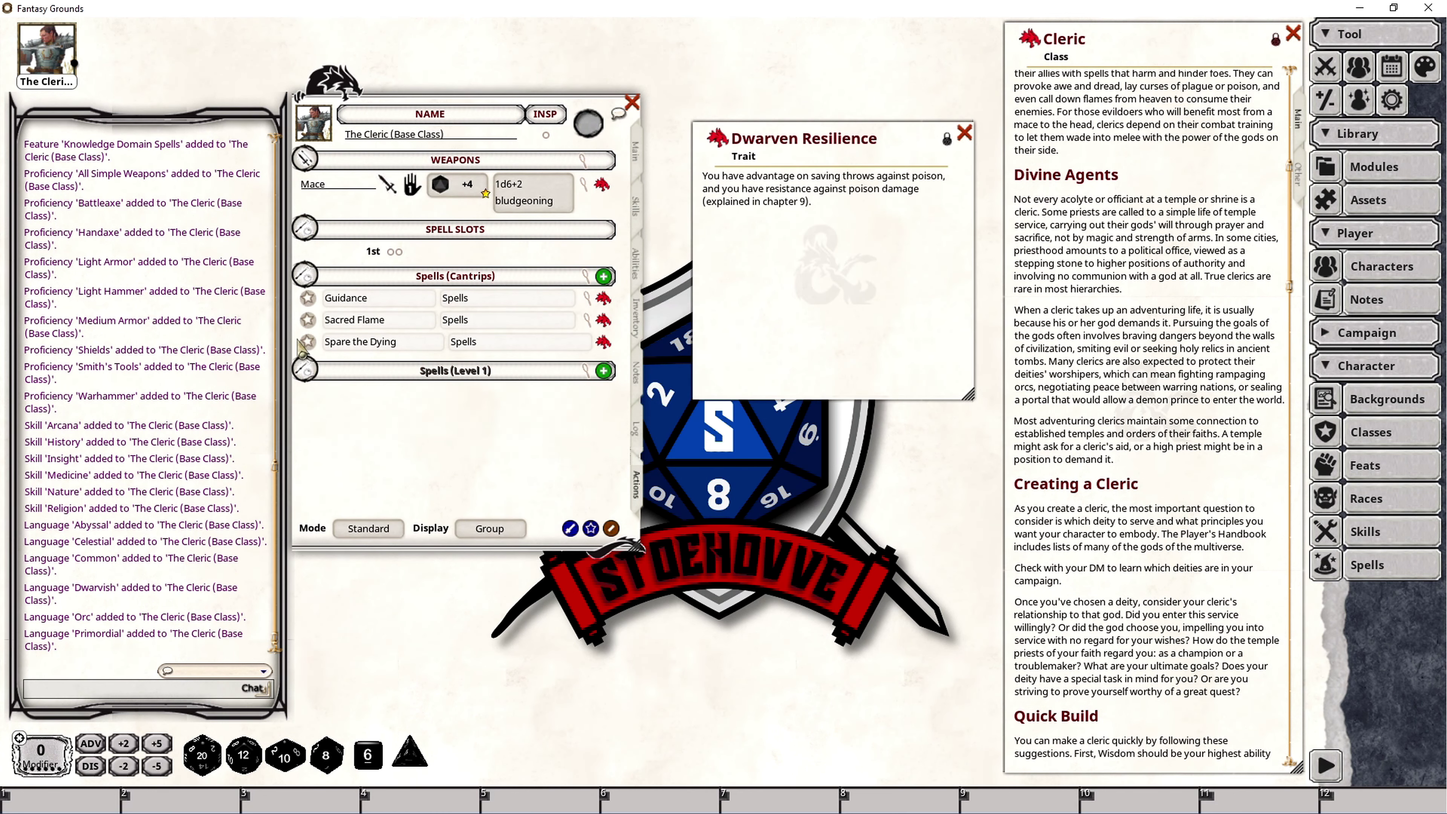
{"action": "left_click", "coordinate": [306, 275]}
{"action": "left_click_drag", "start_coordinate": [757, 168], "coordinate": [529, 429]}
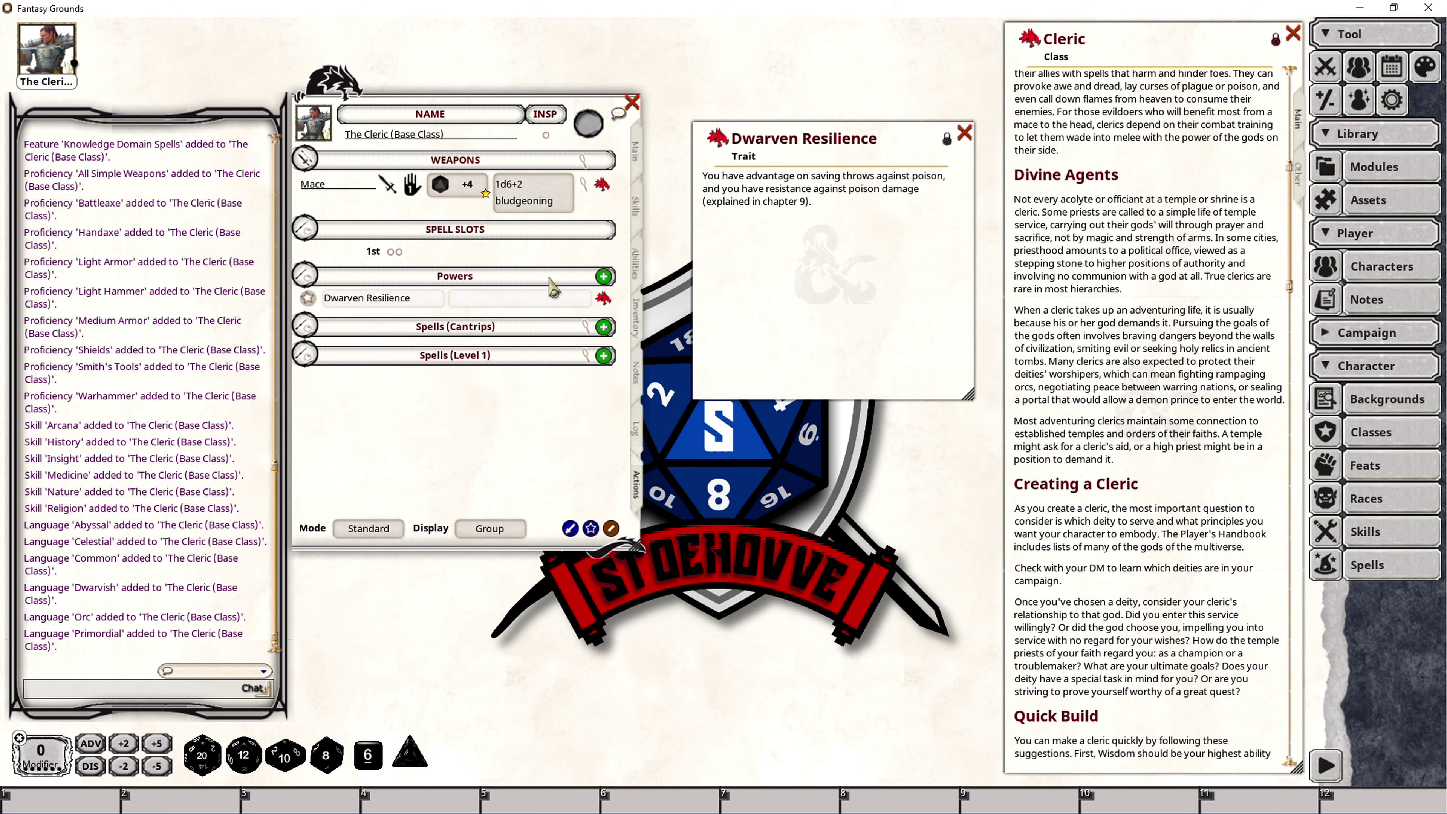
Add an effect action to the Dwarven Resilience power and open its effect details in the space beside the sheet.
{"action": "right_click", "coordinate": [561, 305]}
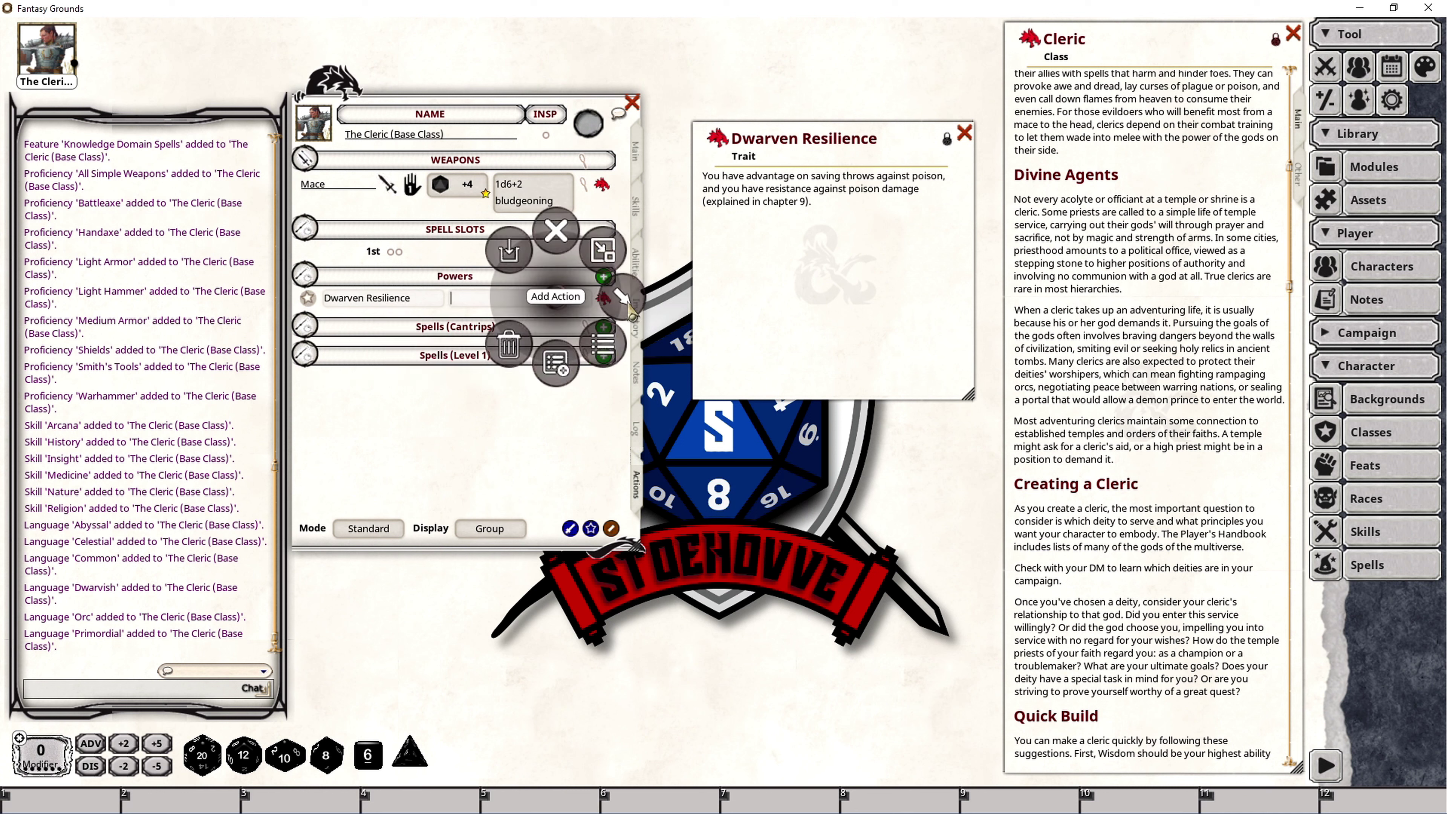
{"action": "left_click", "coordinate": [629, 344]}
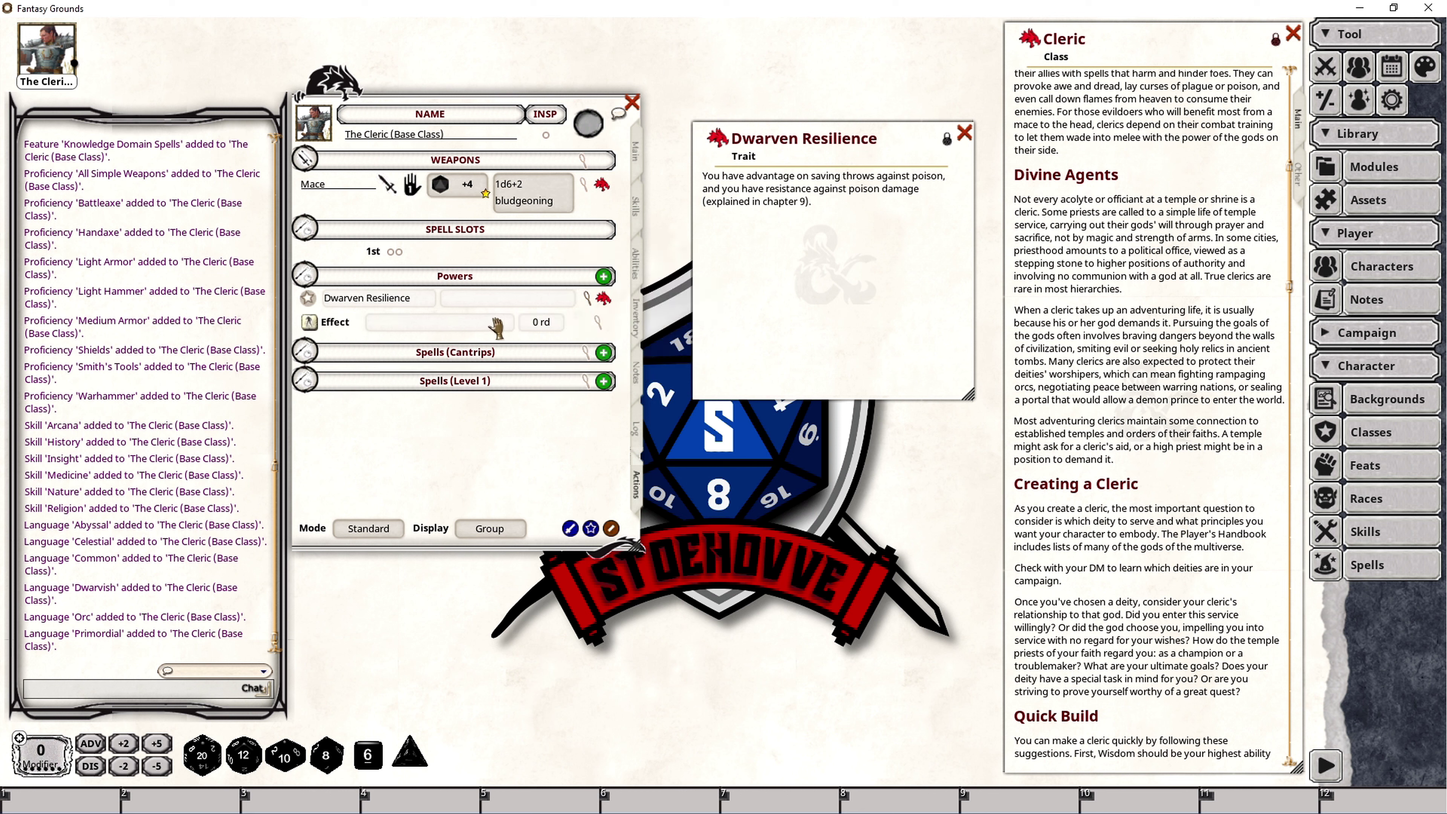
{"action": "left_click", "coordinate": [603, 325]}
{"action": "left_click_drag", "start_coordinate": [725, 331], "coordinate": [791, 402]}
Describe the effect as "Dwarven Resilience; RESIST: poison", set its targeting to Self and close the effect details.
{"action": "left_click", "coordinate": [744, 479]}
{"action": "type", "text": "Dw"}
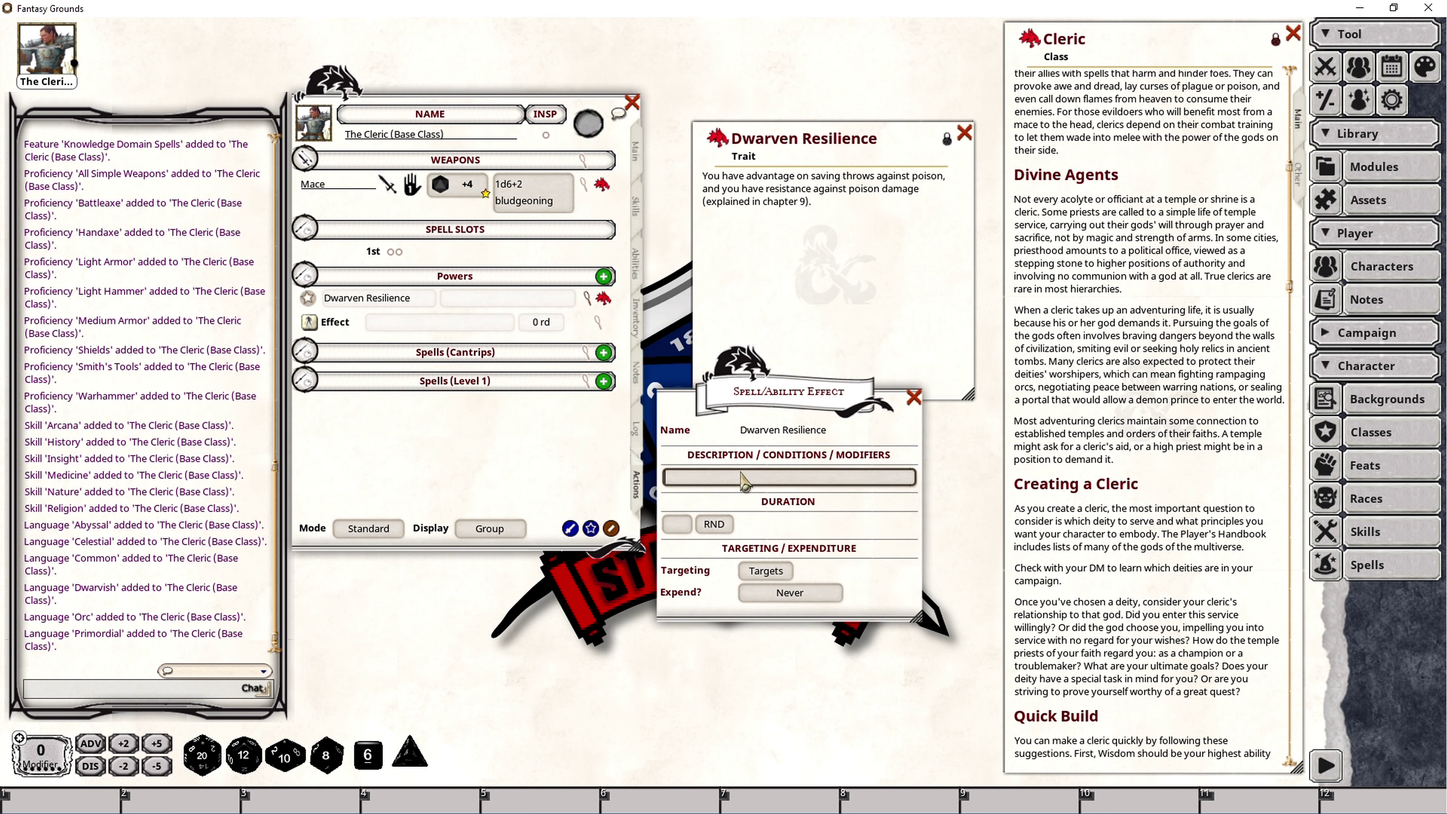
{"action": "type", "text": "arvebnn "}
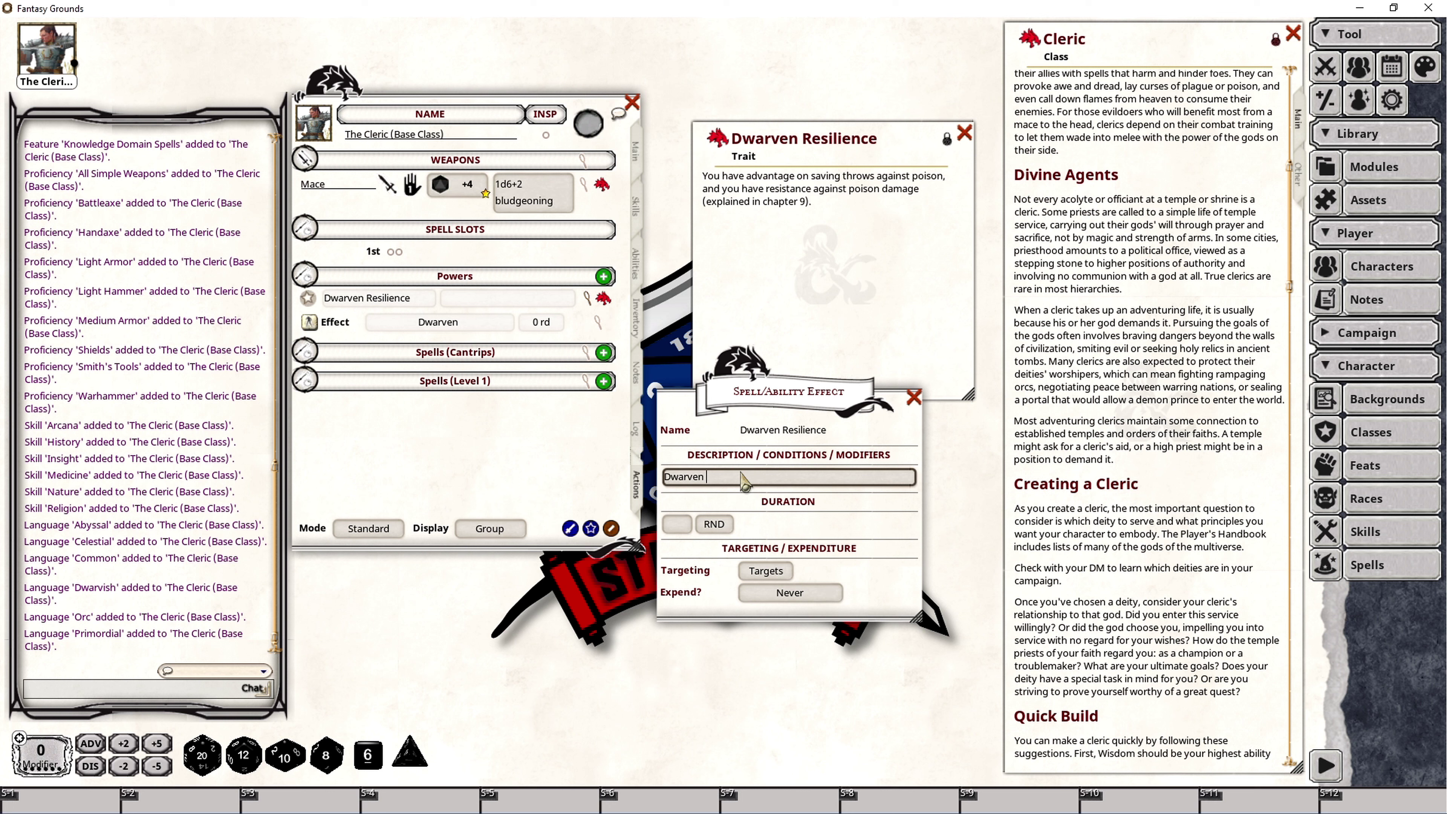
{"action": "type", "text": "Resili"}
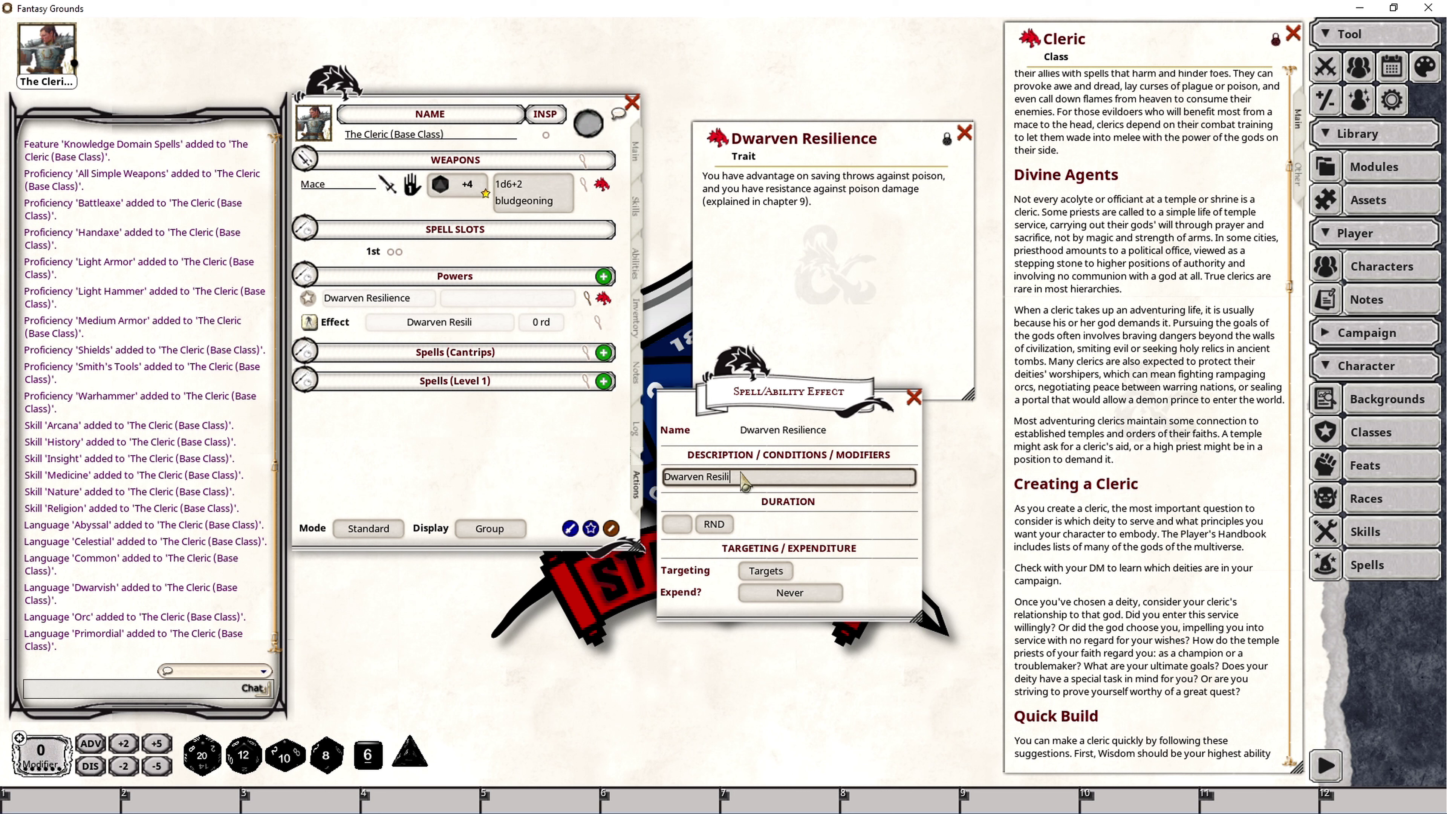
{"action": "type", "text": "ence; "}
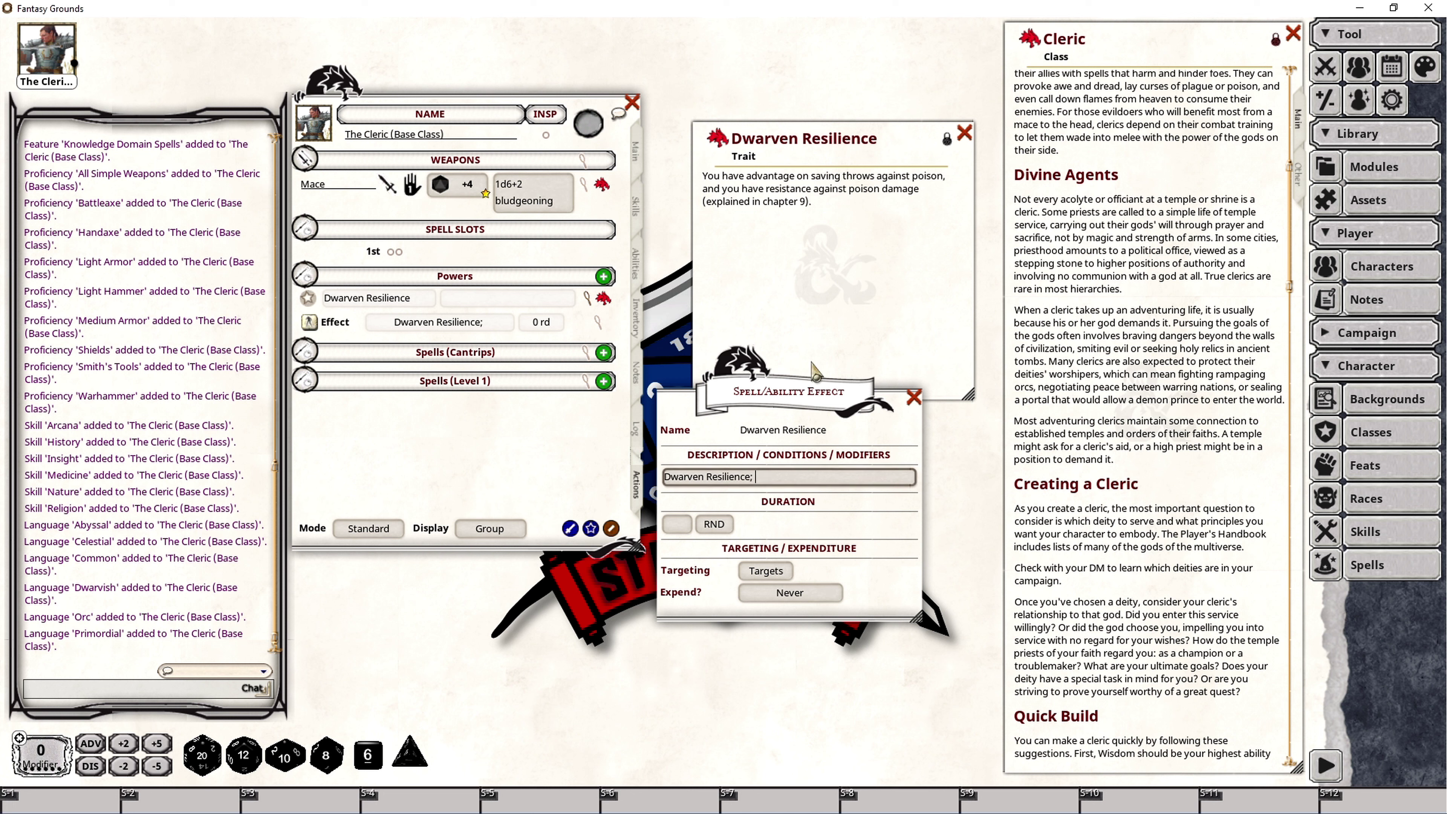
{"action": "type", "text": "RESIST: "}
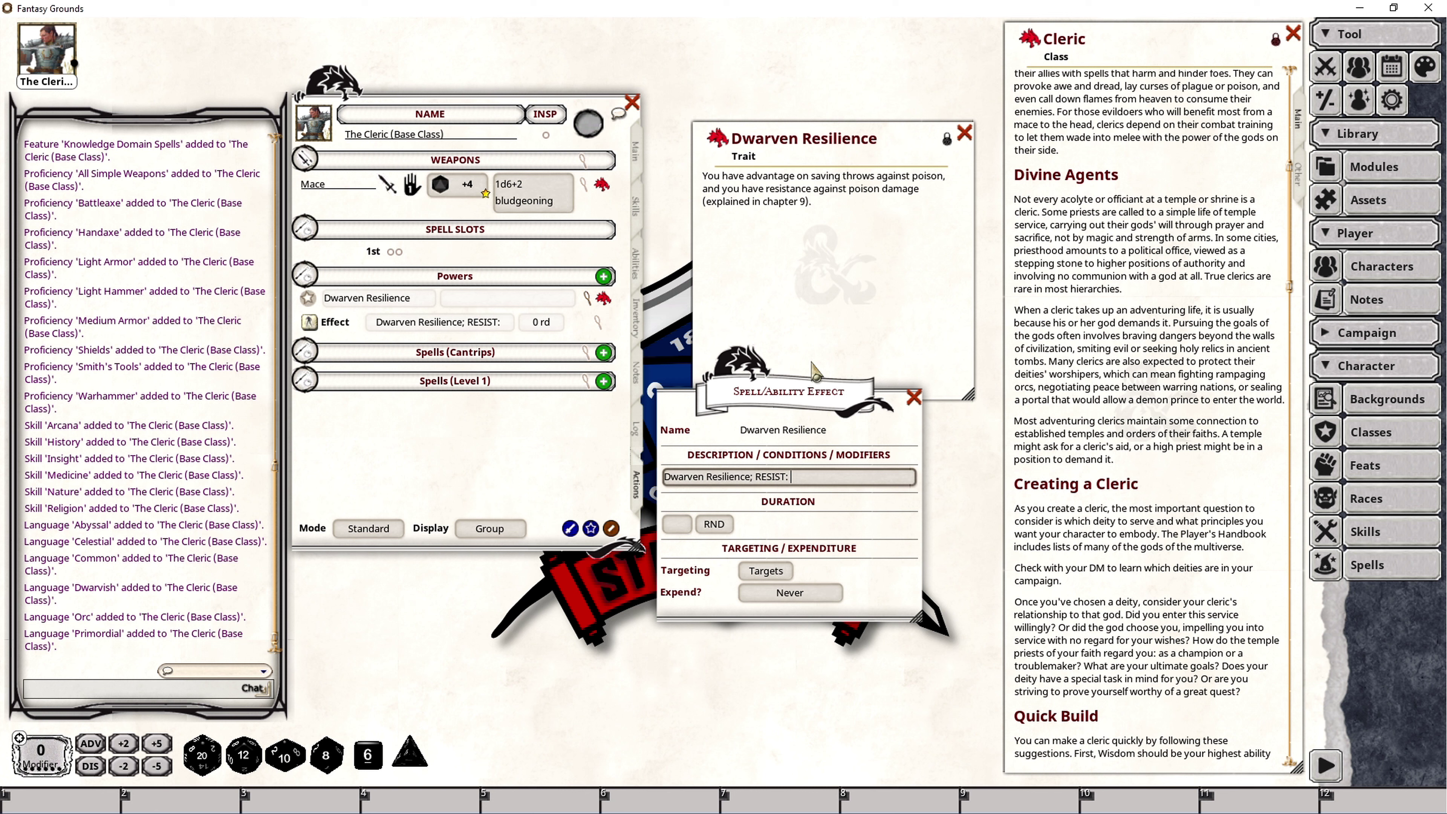
{"action": "type", "text": "poison"}
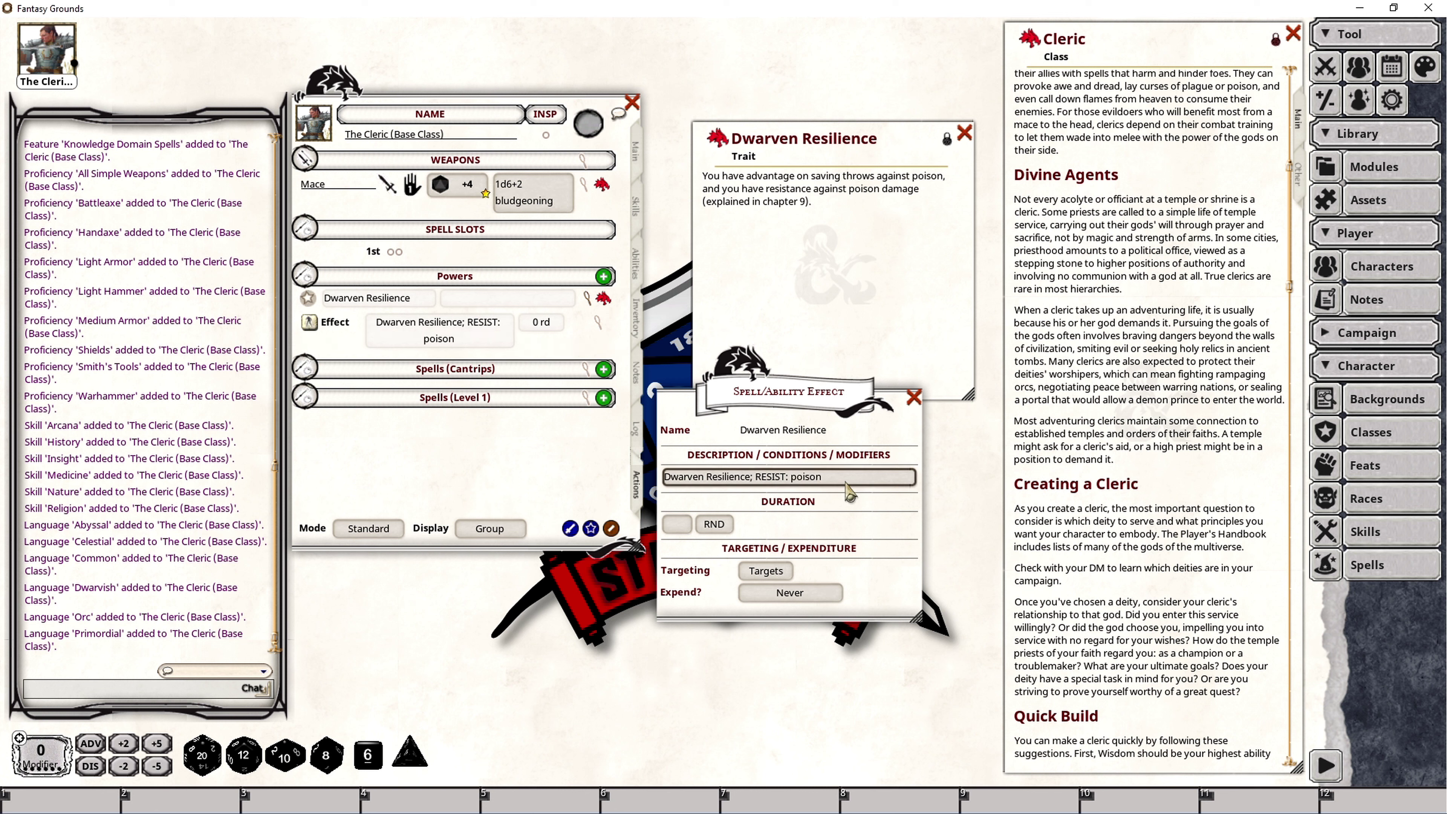
{"action": "left_click", "coordinate": [766, 570]}
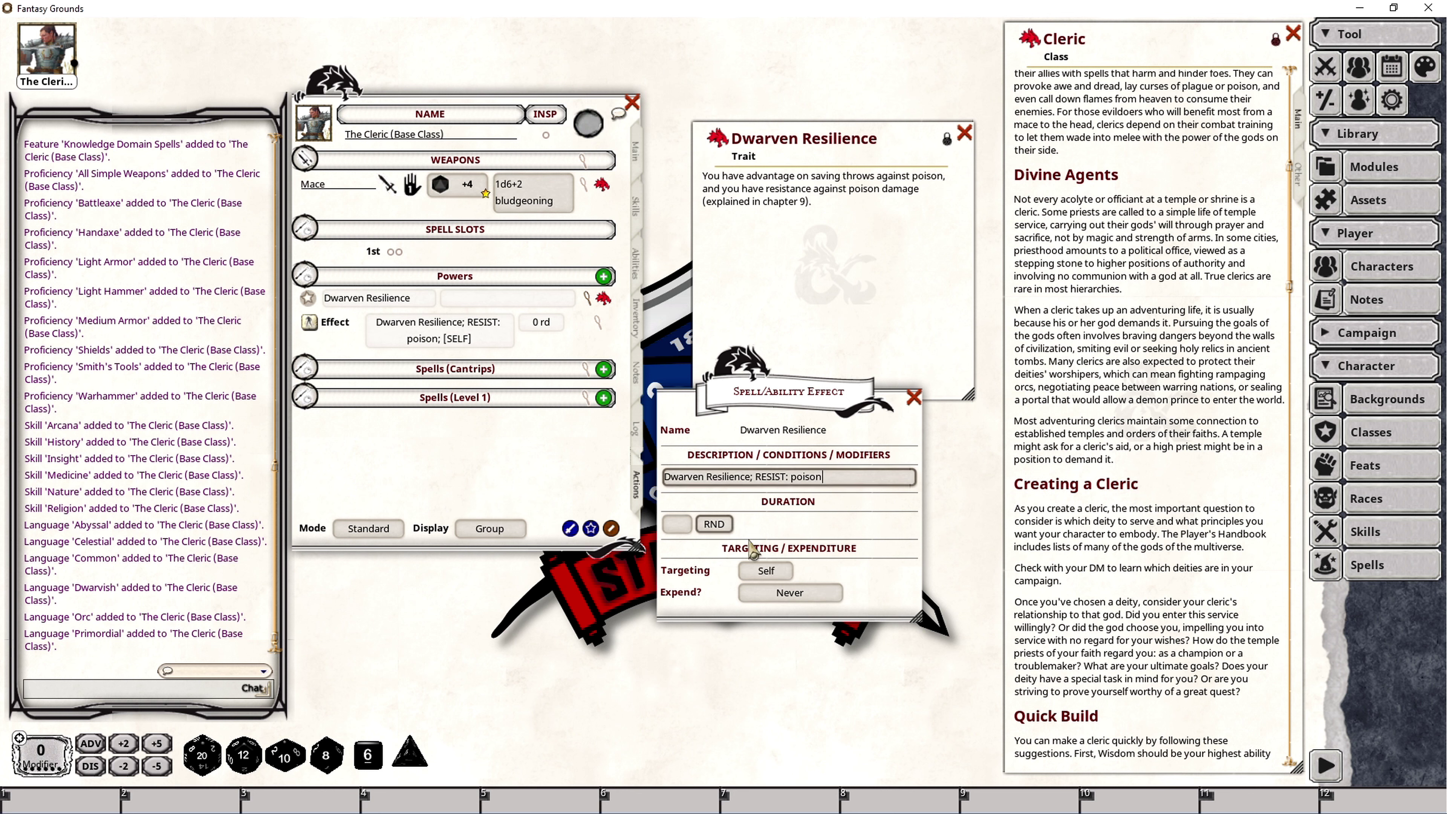
{"action": "left_click", "coordinate": [914, 397]}
Look over the Combat Tracker and close it, then turn on the advantage modifier for dice rolls.
{"action": "left_click", "coordinate": [1325, 67]}
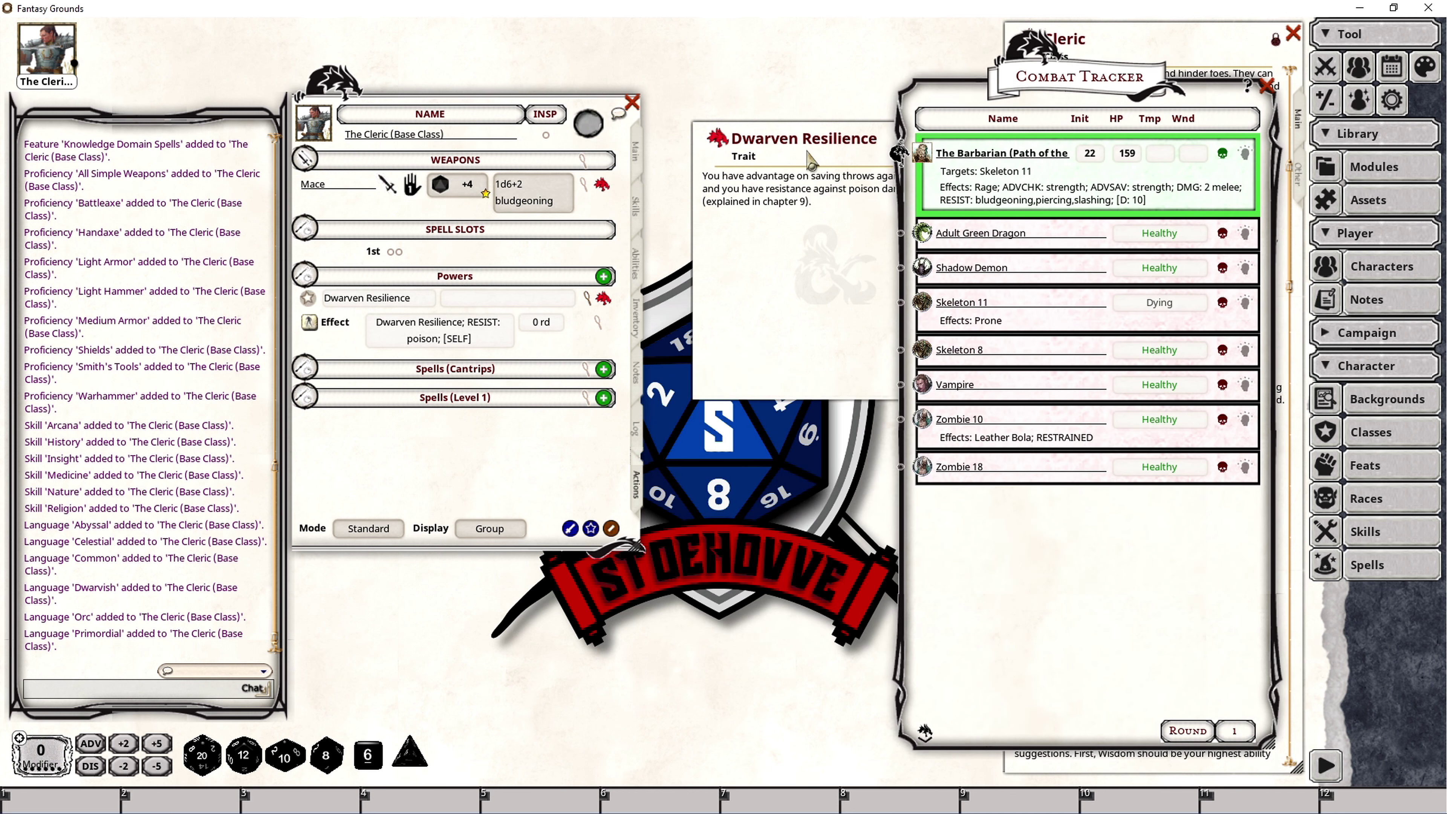
{"action": "left_click", "coordinate": [1266, 86]}
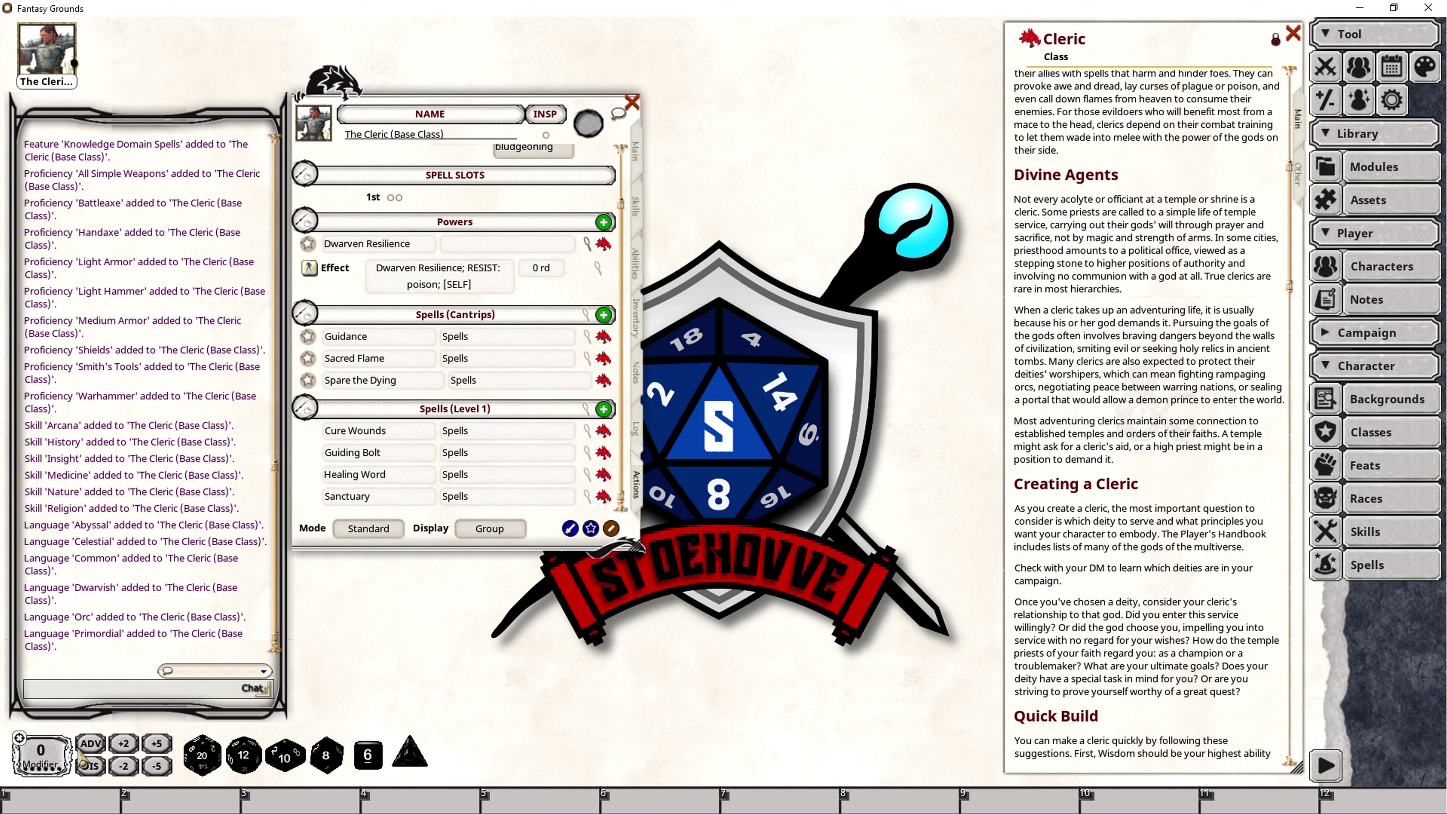
{"action": "left_click", "coordinate": [92, 744]}
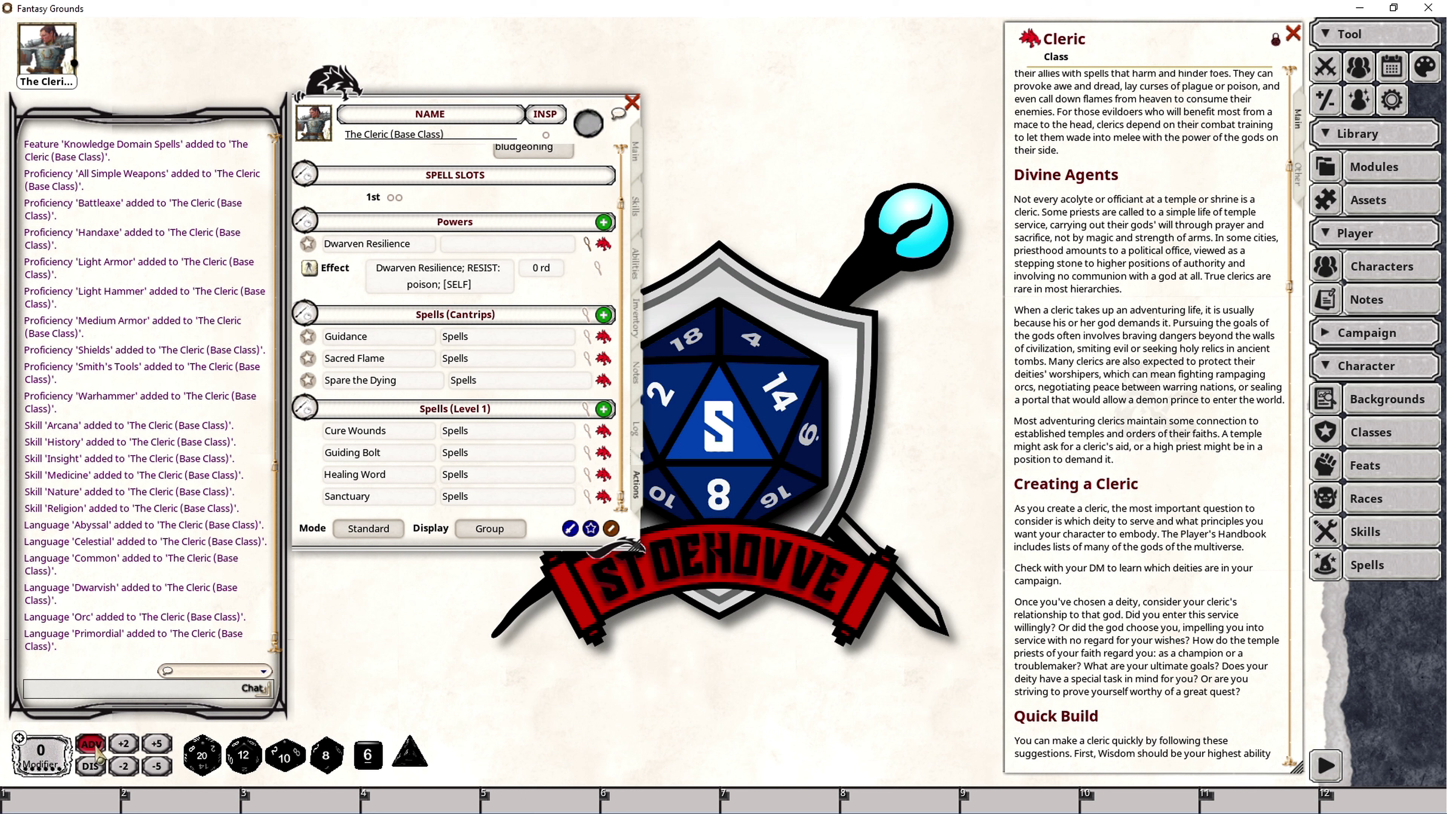